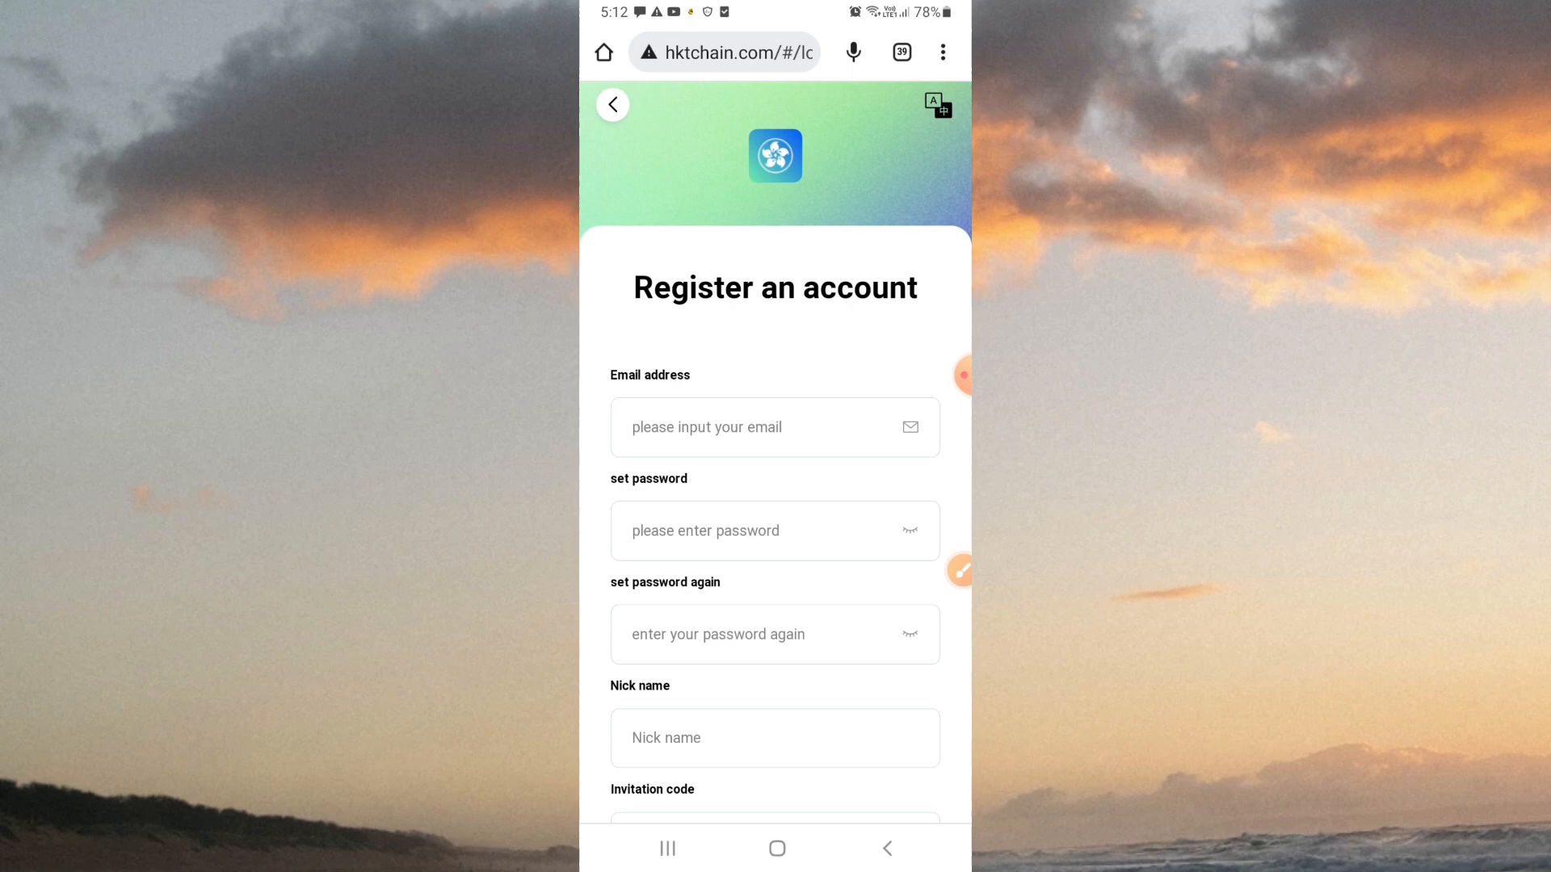
scroll(775, 545, down, 1)
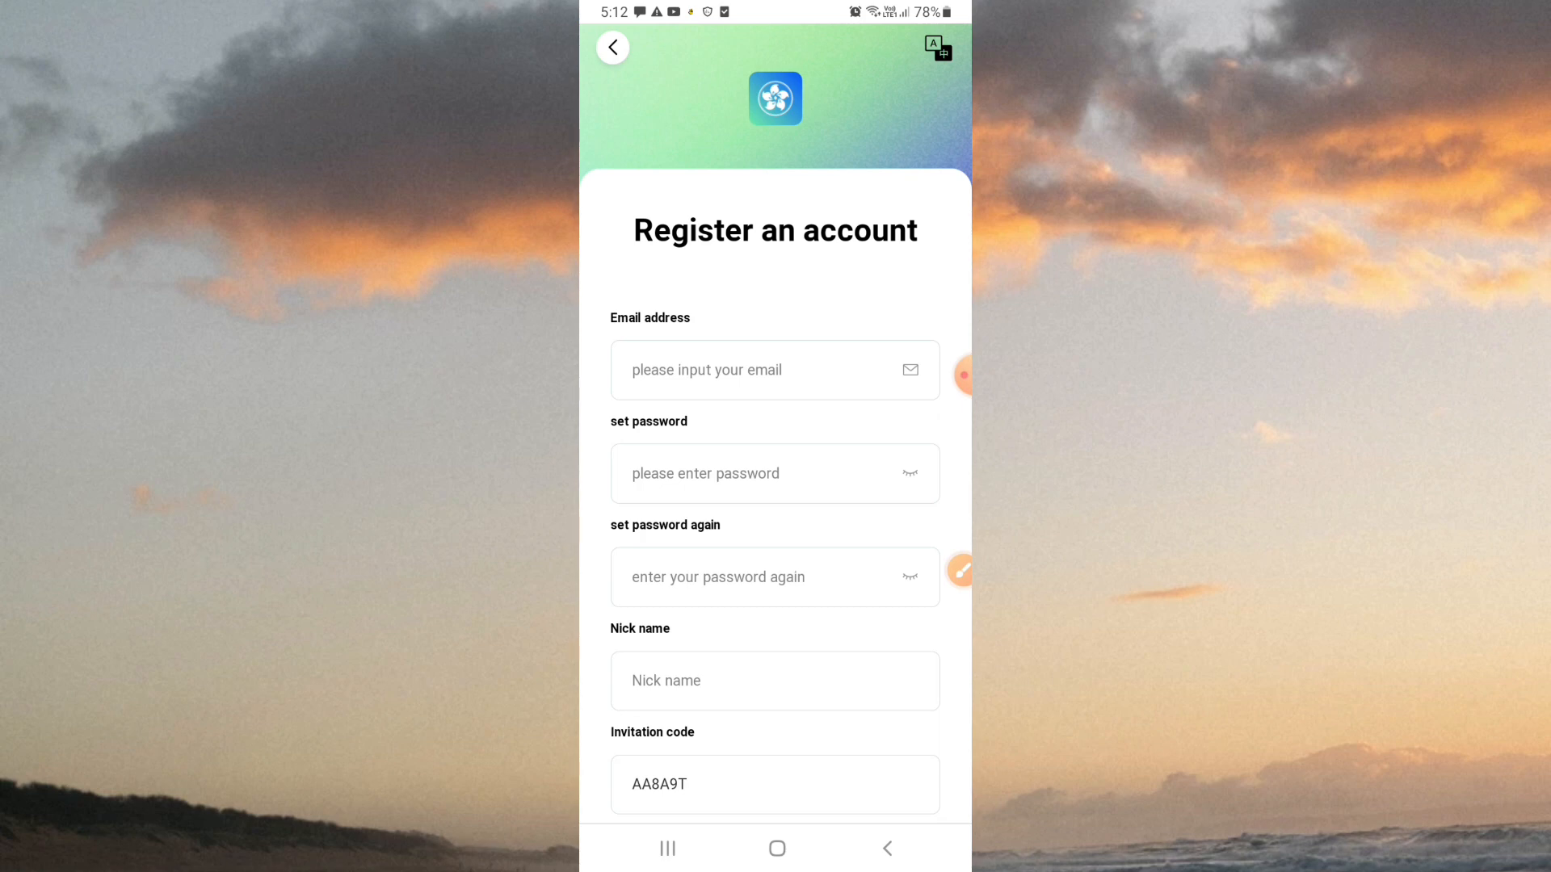
Correct the email address, briefly detour to the home screen, and return to the registration form.
click(751, 370)
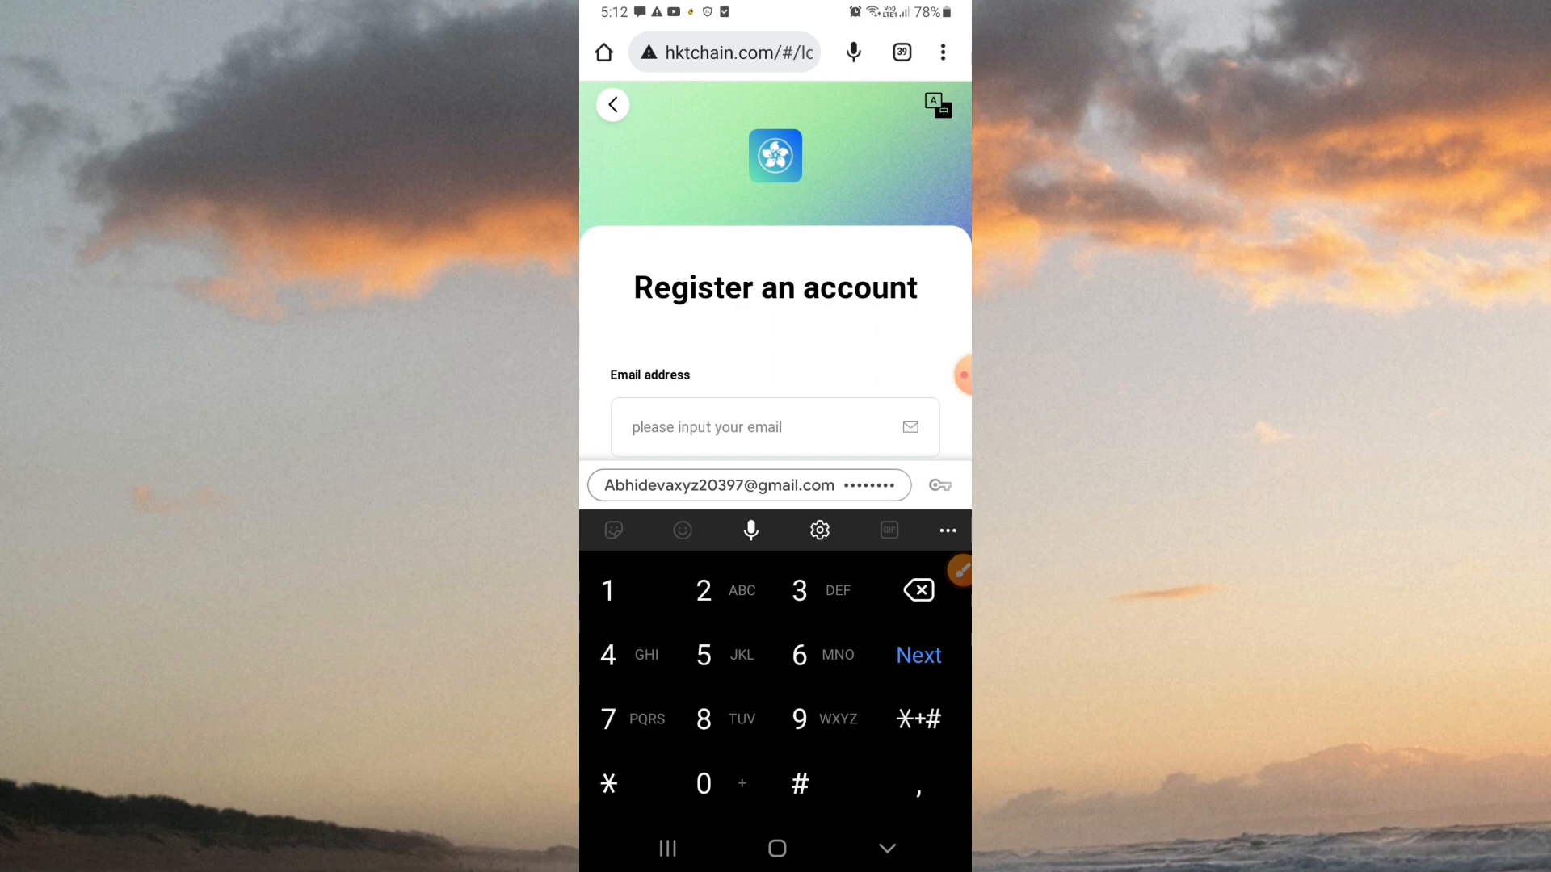
text(123153)
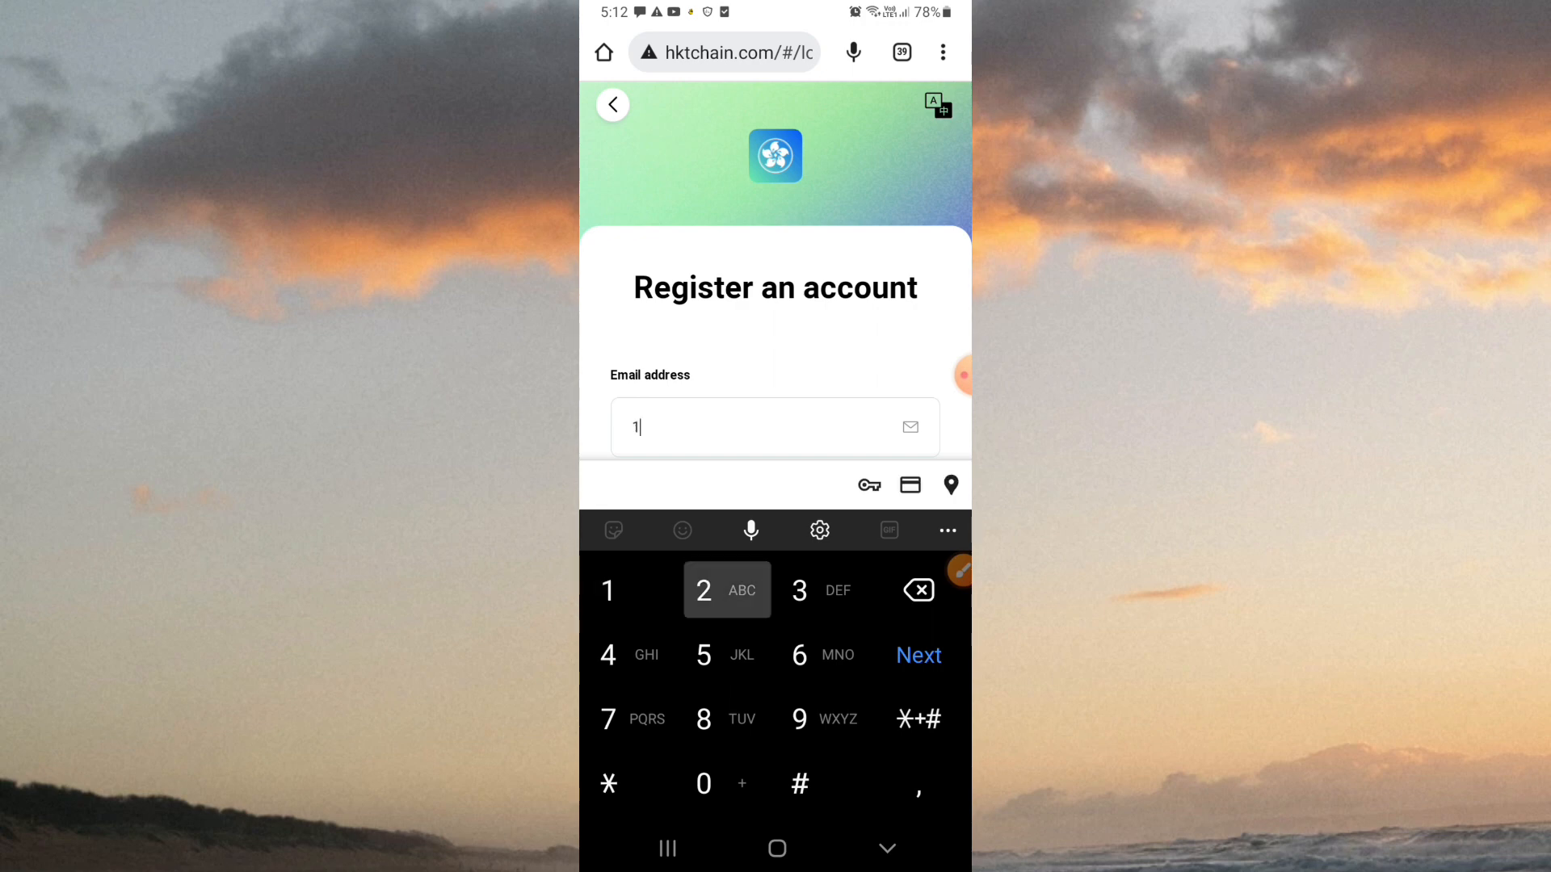
key(BackSpace)
key(BackSpace)
key(BackSpace)
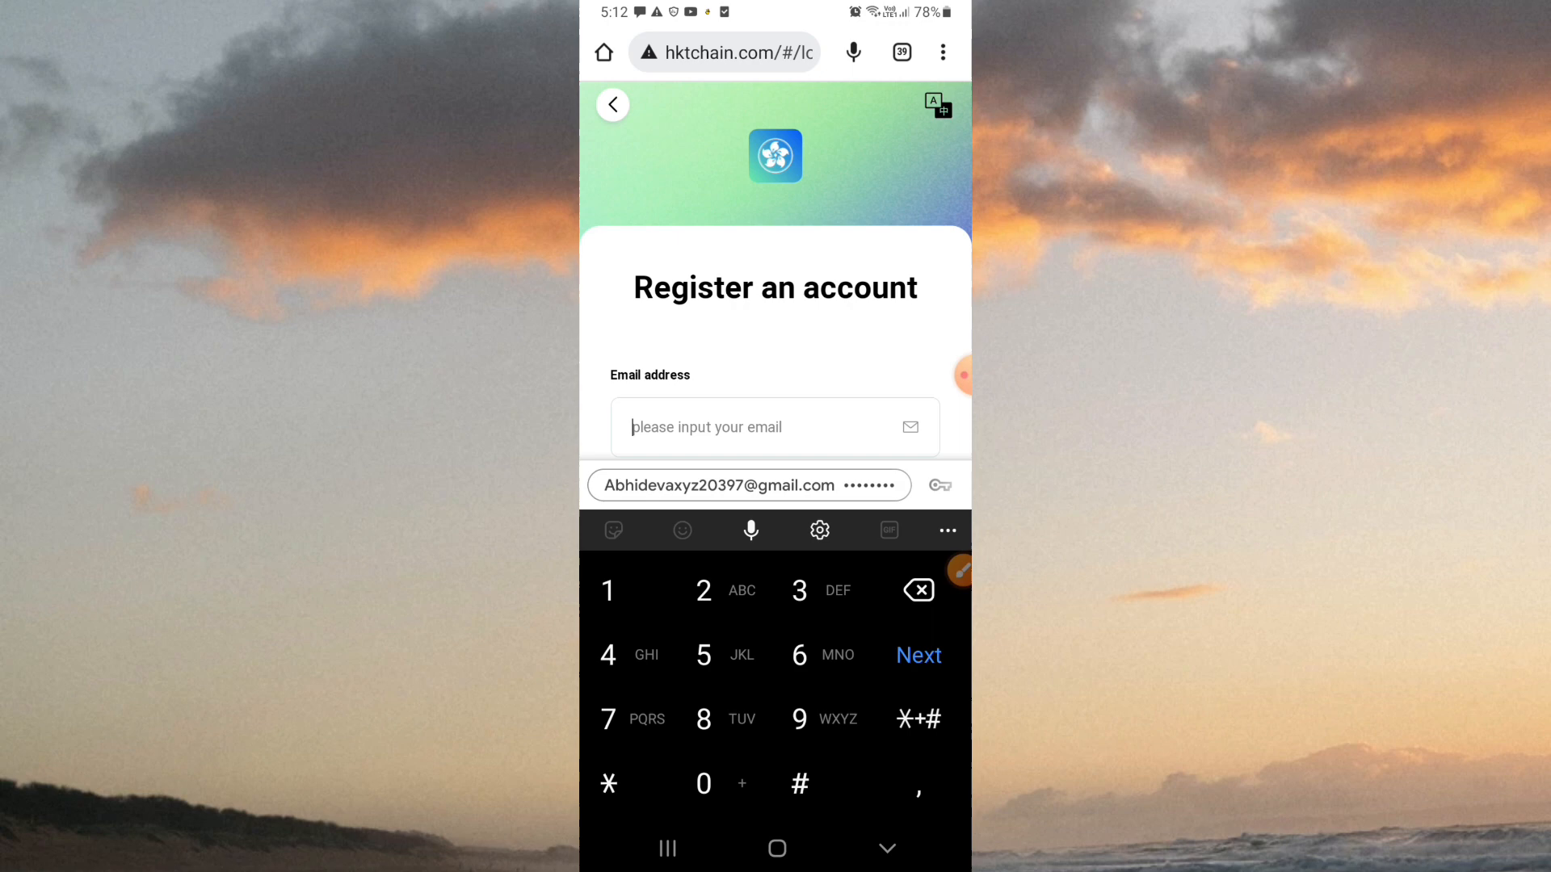
click(777, 848)
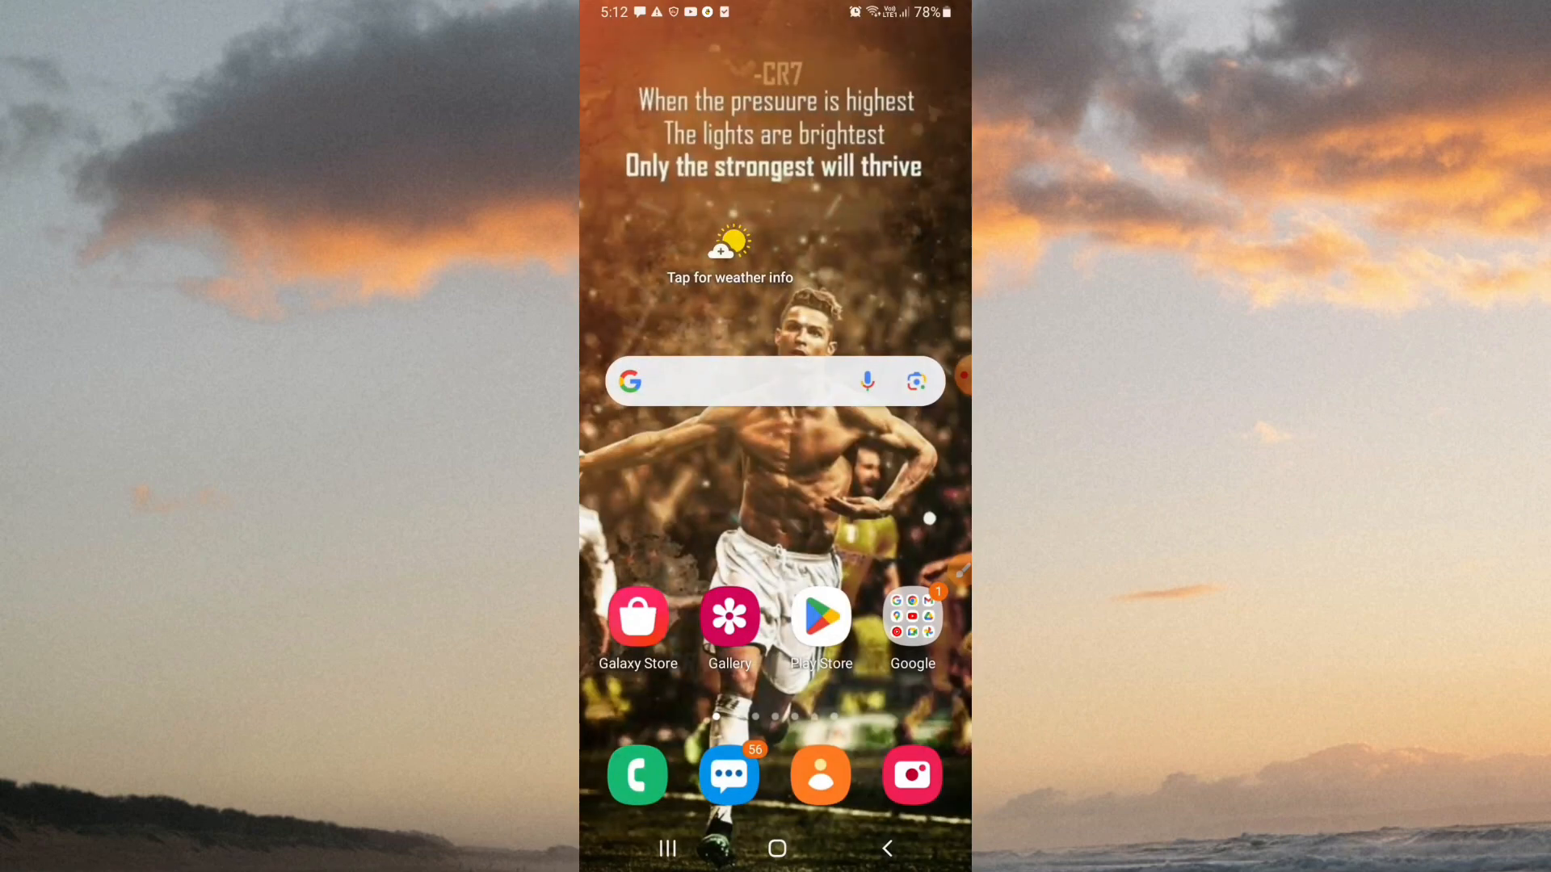
click(752, 382)
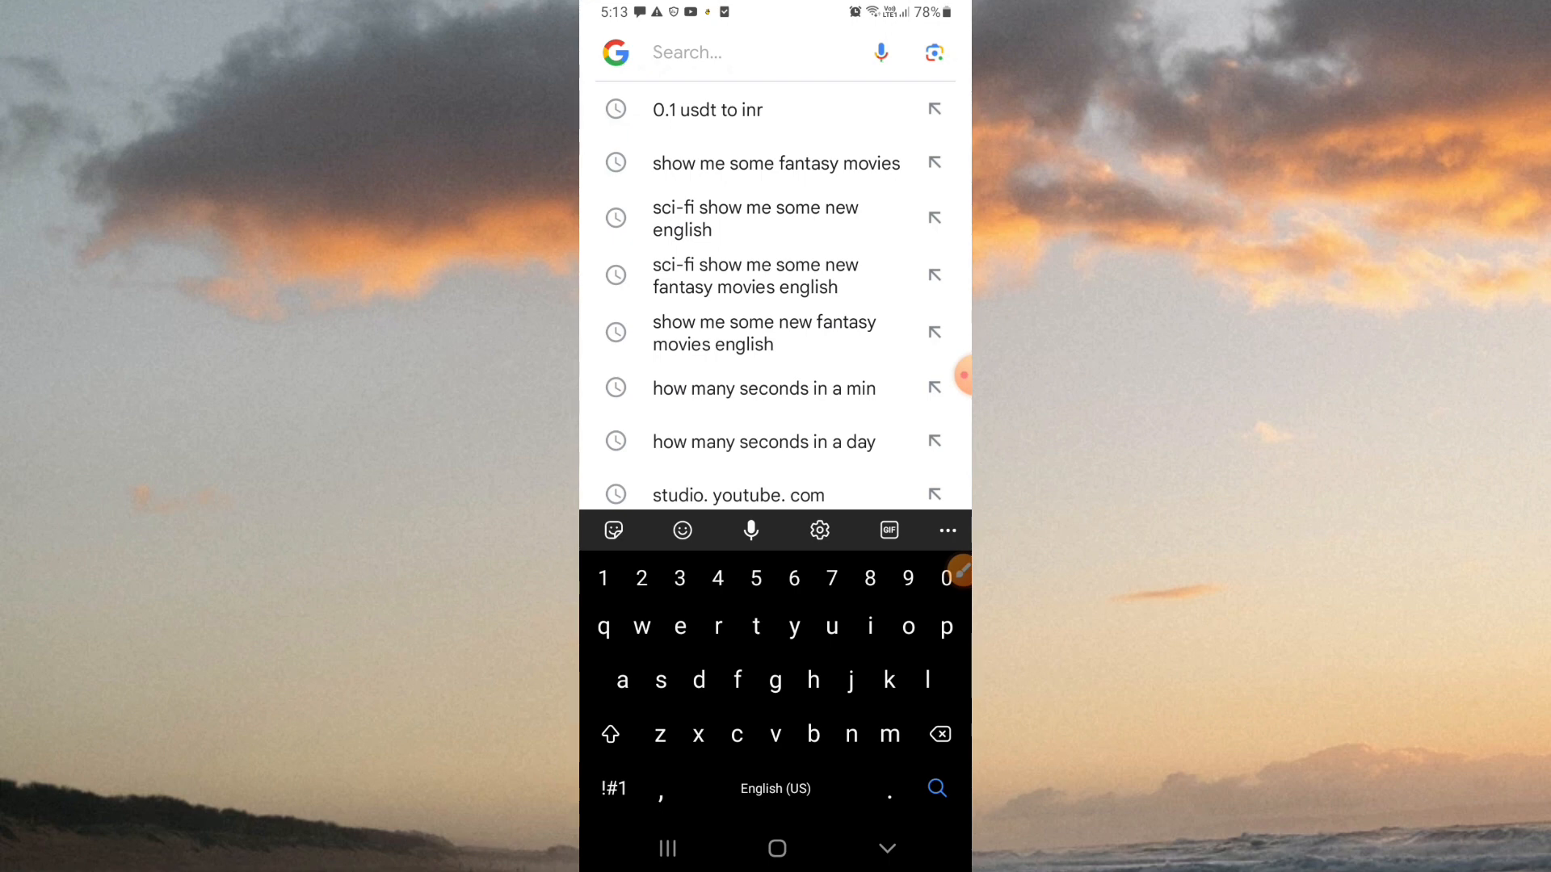
text(j)
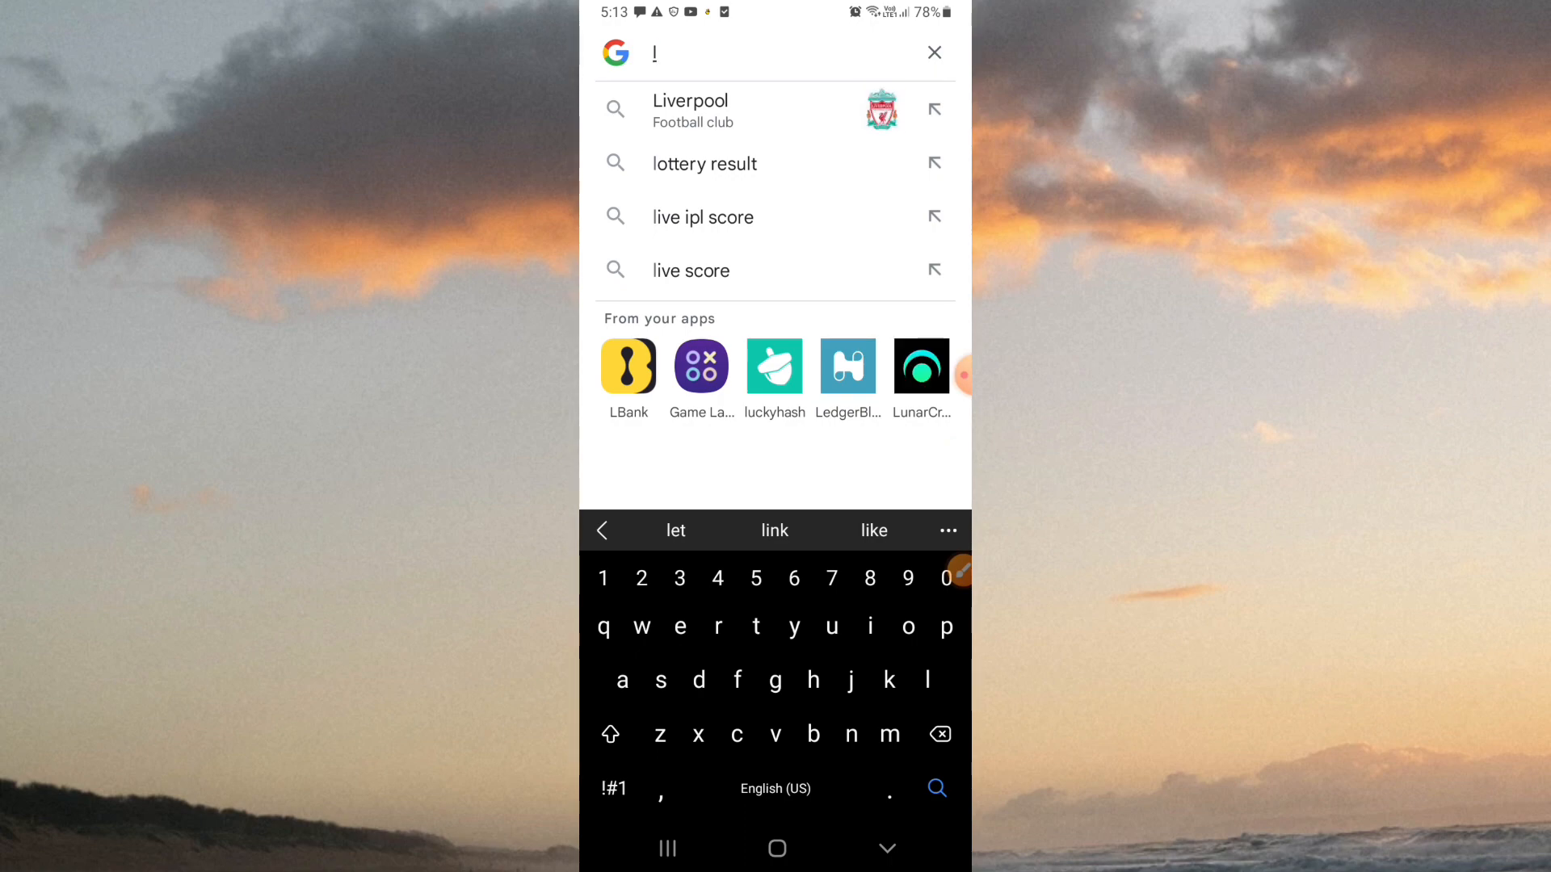
click(940, 734)
click(666, 848)
click(774, 401)
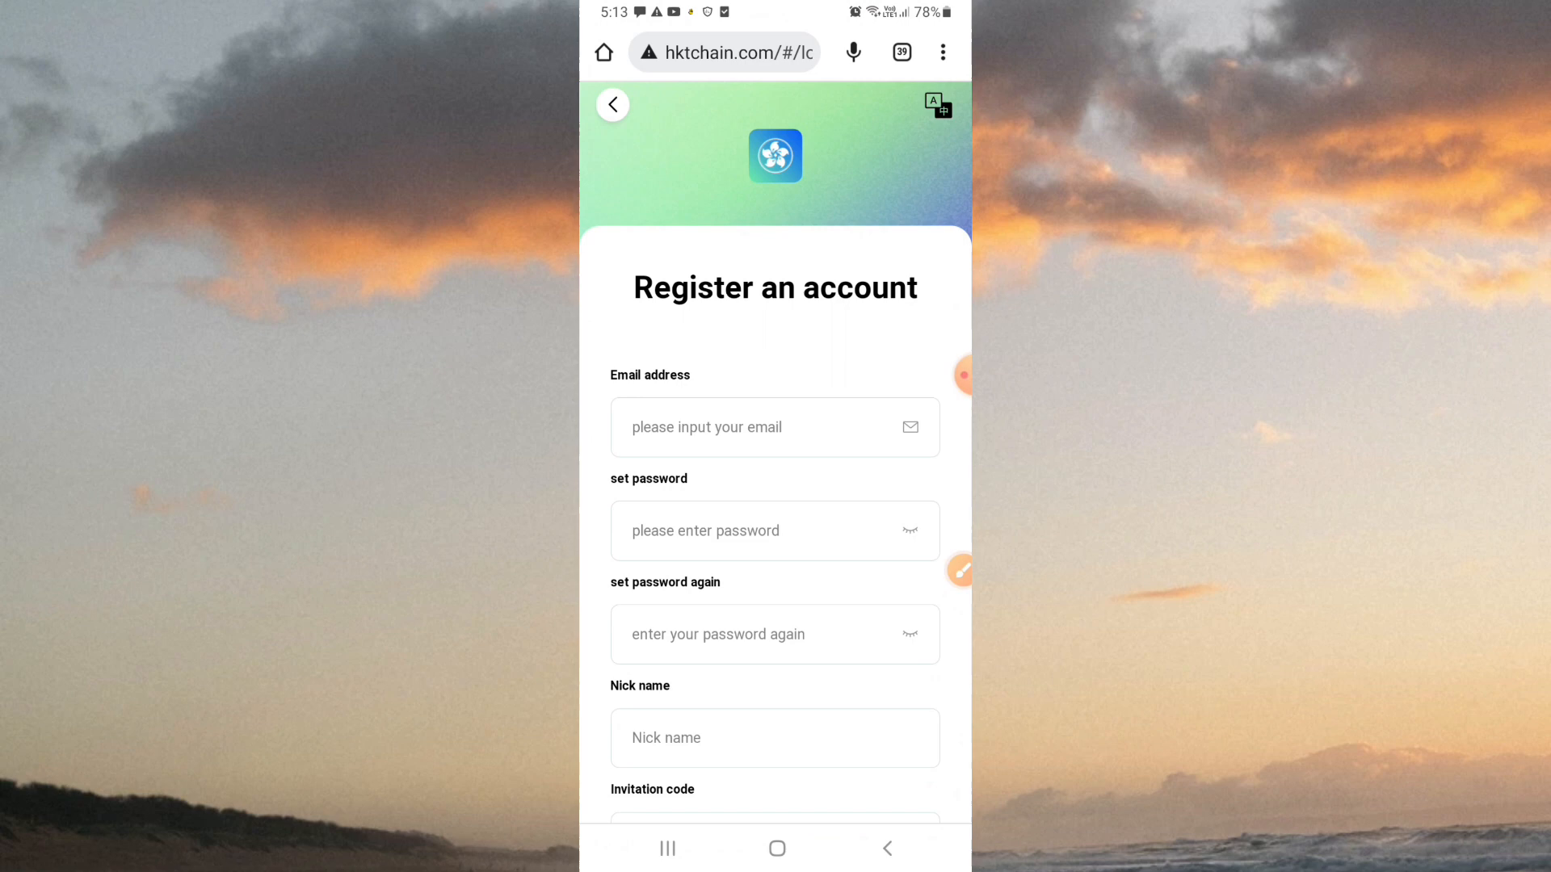
Fill in the account password and the repeat-password field.
click(763, 436)
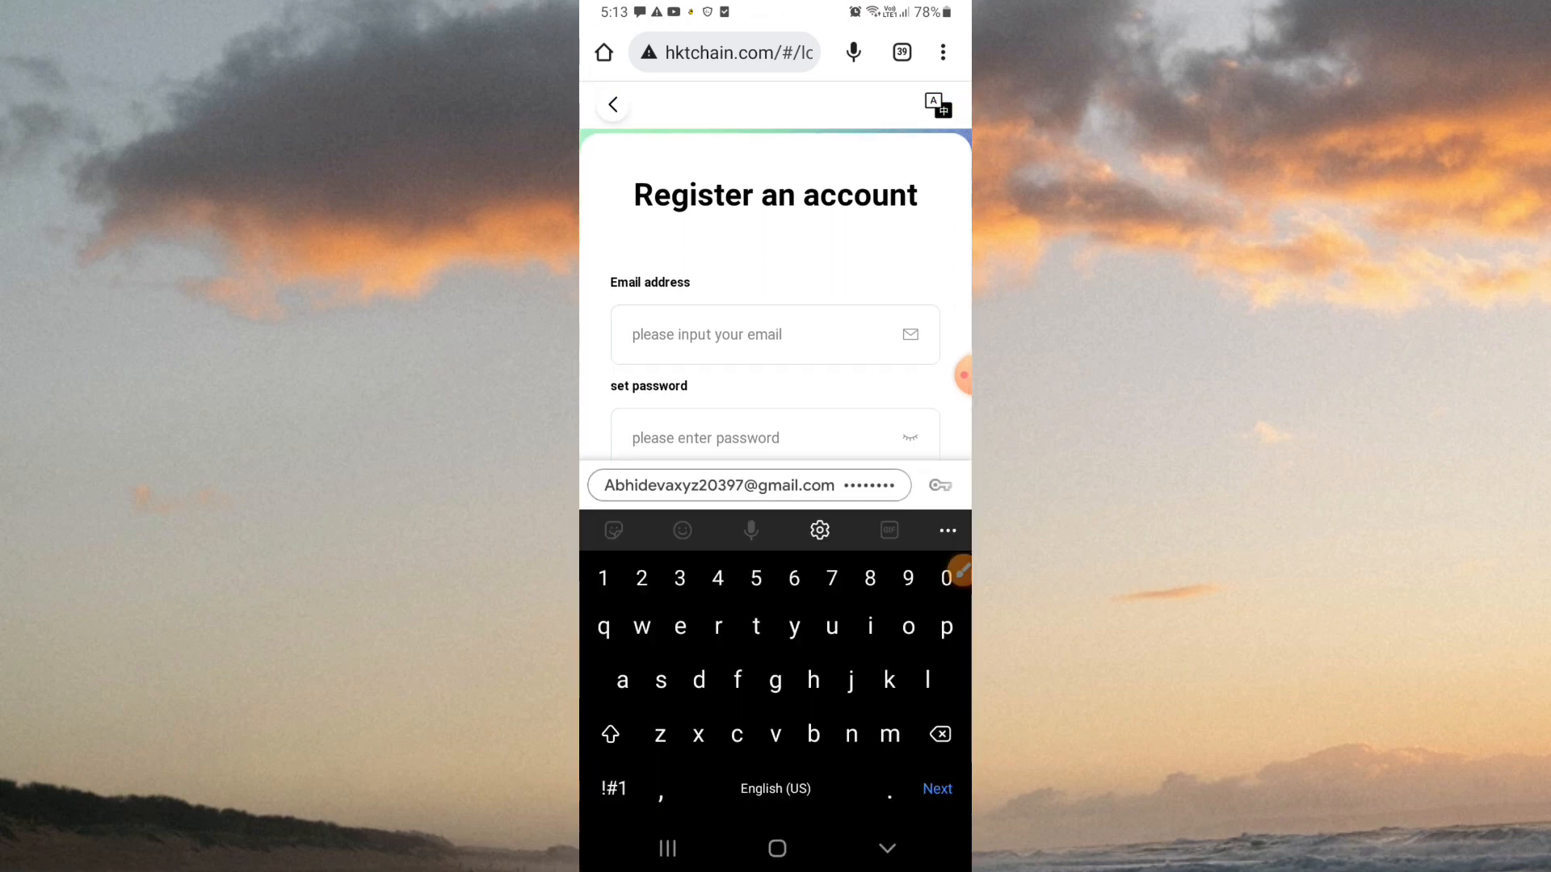
click(887, 848)
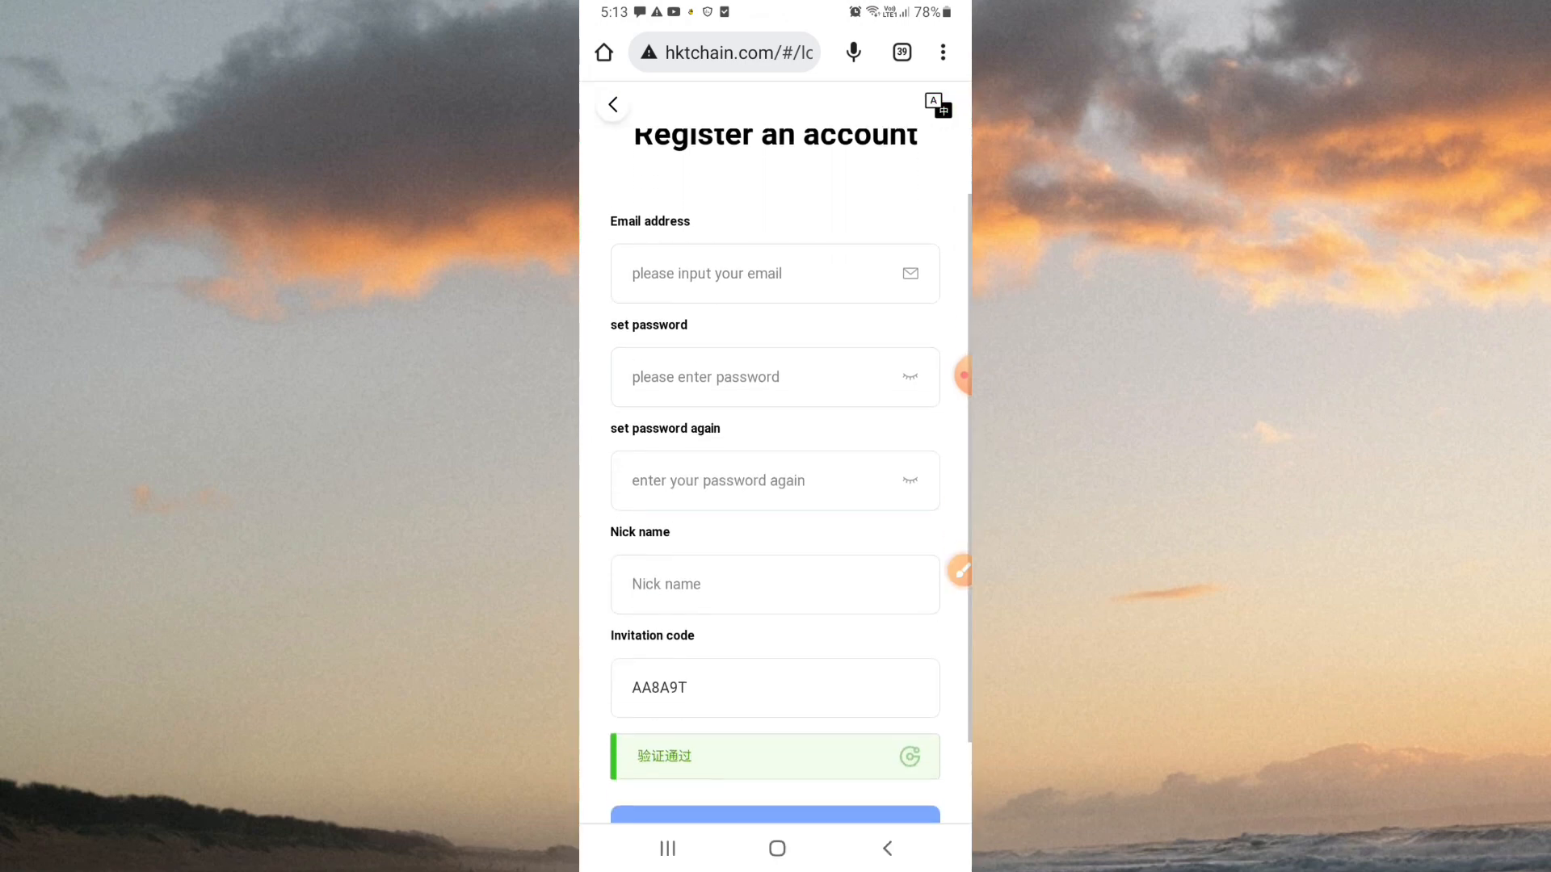
click(764, 471)
click(887, 848)
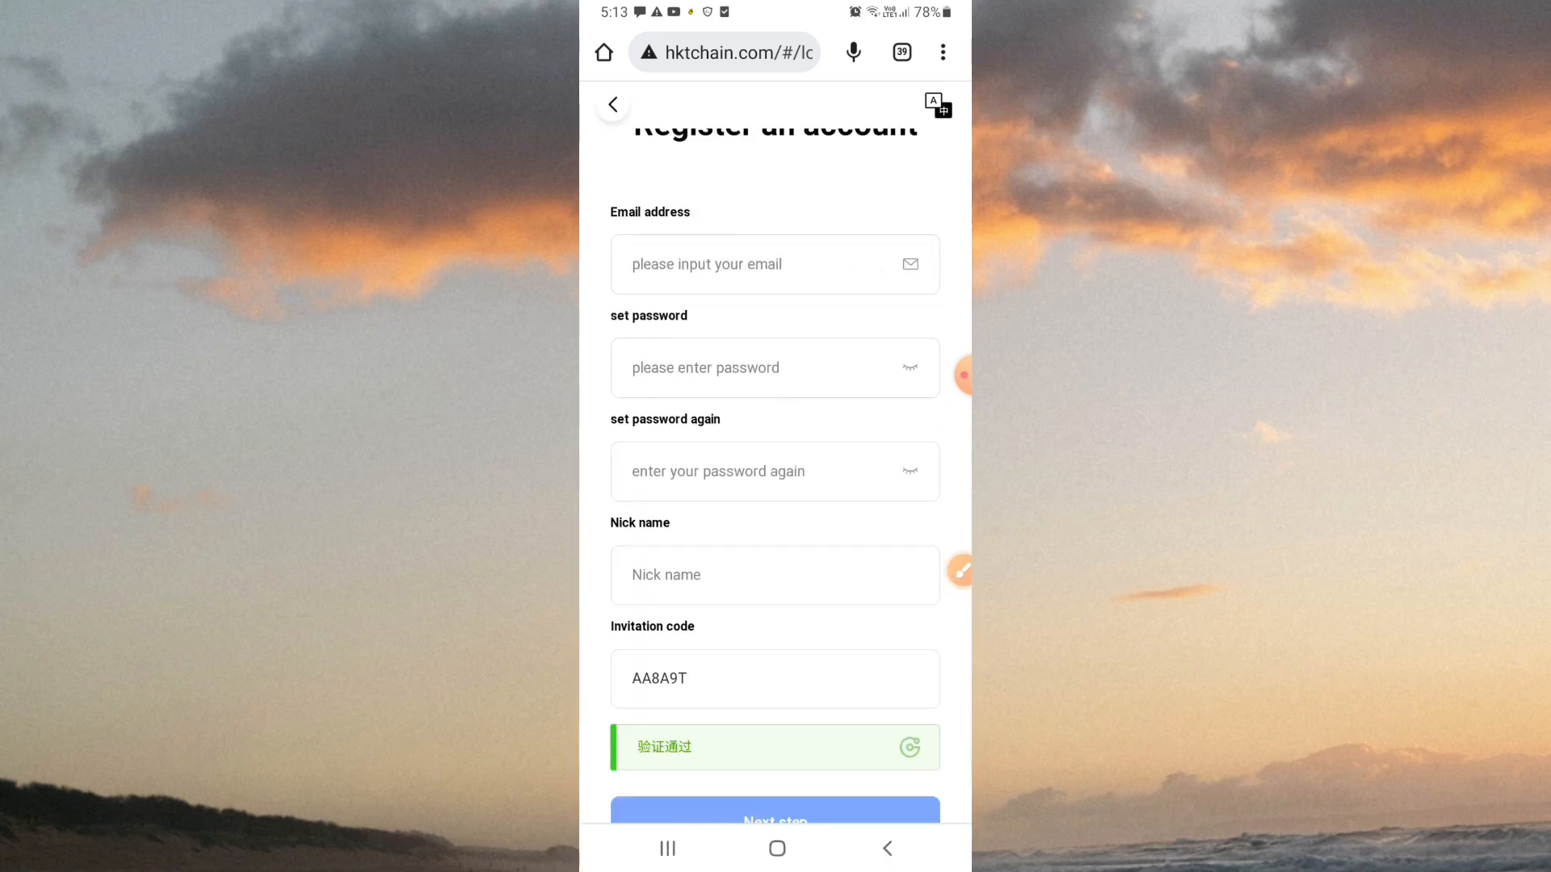
click(958, 572)
click(871, 763)
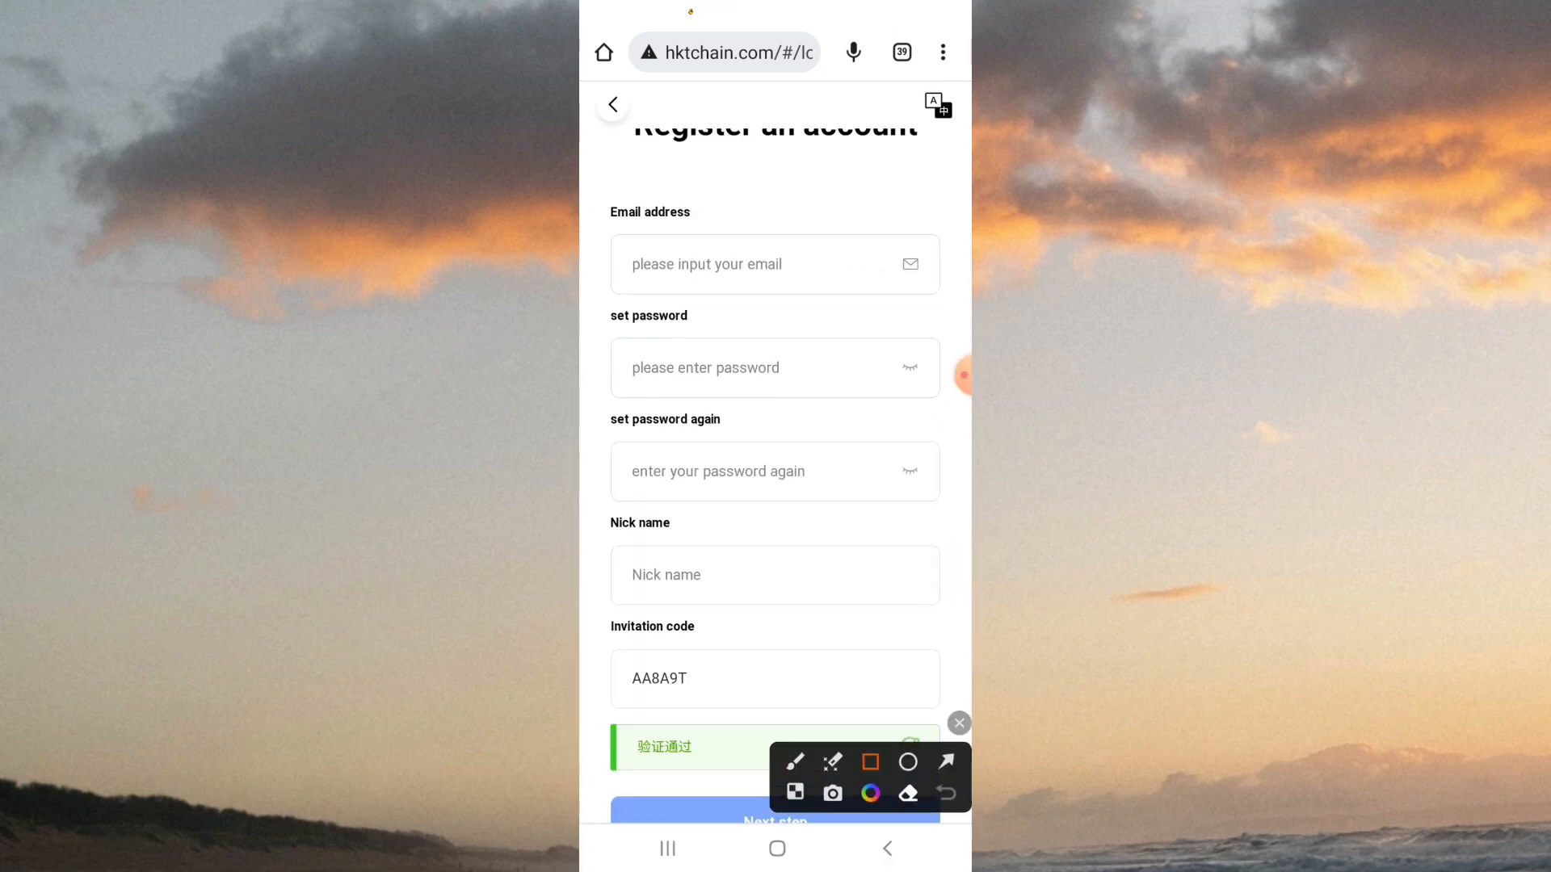
click(948, 763)
drag(876, 465, 773, 530)
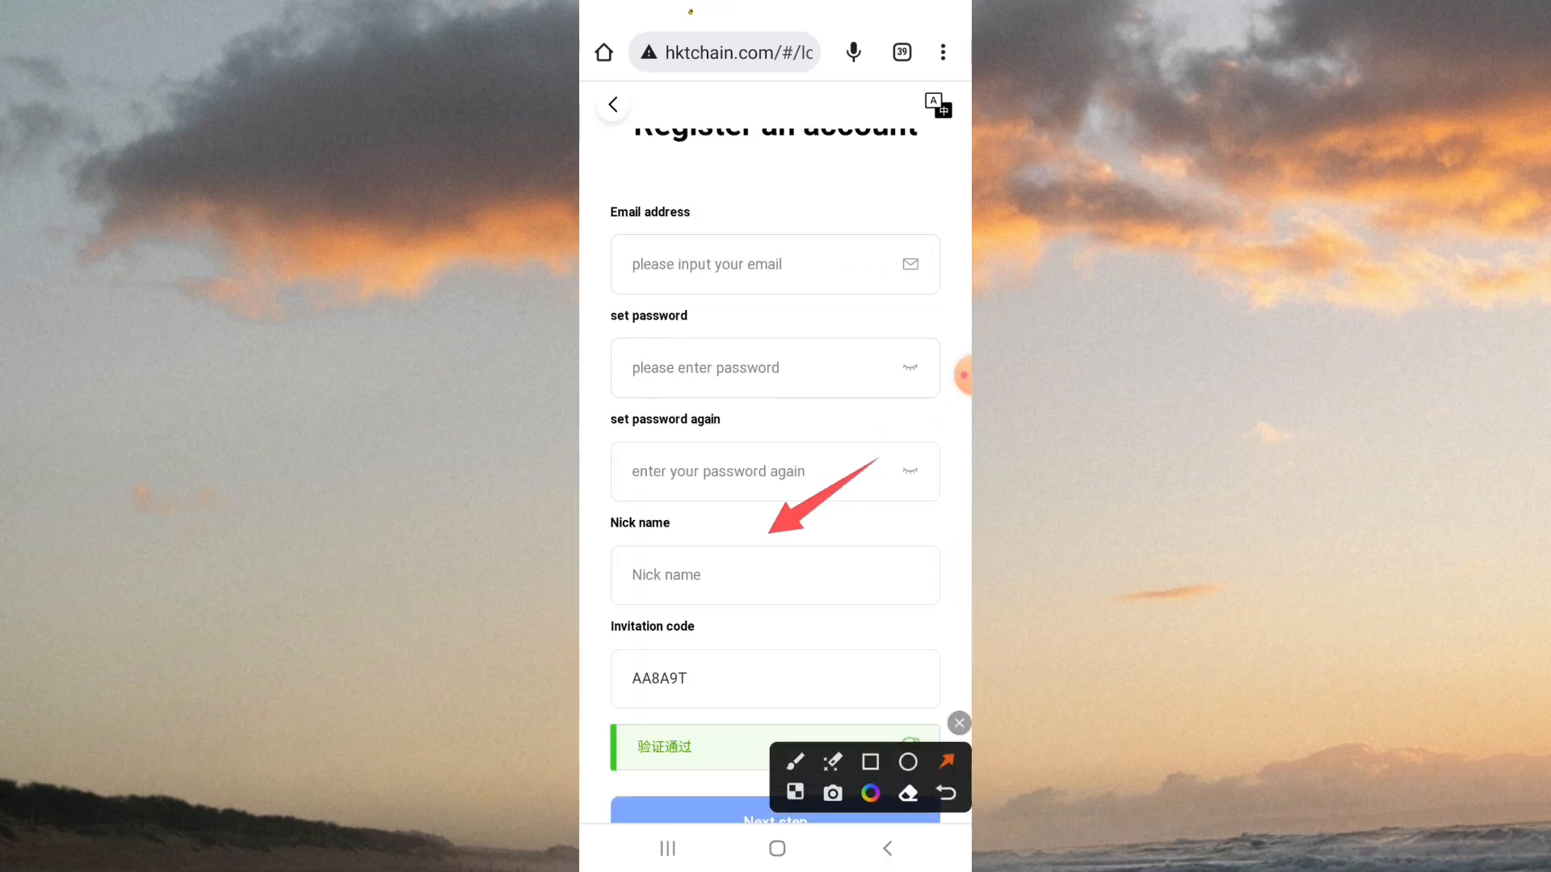
Complete the verification slider, scroll down and proceed with Next step using invitation code AA8A9T.
click(870, 763)
drag(615, 654, 738, 719)
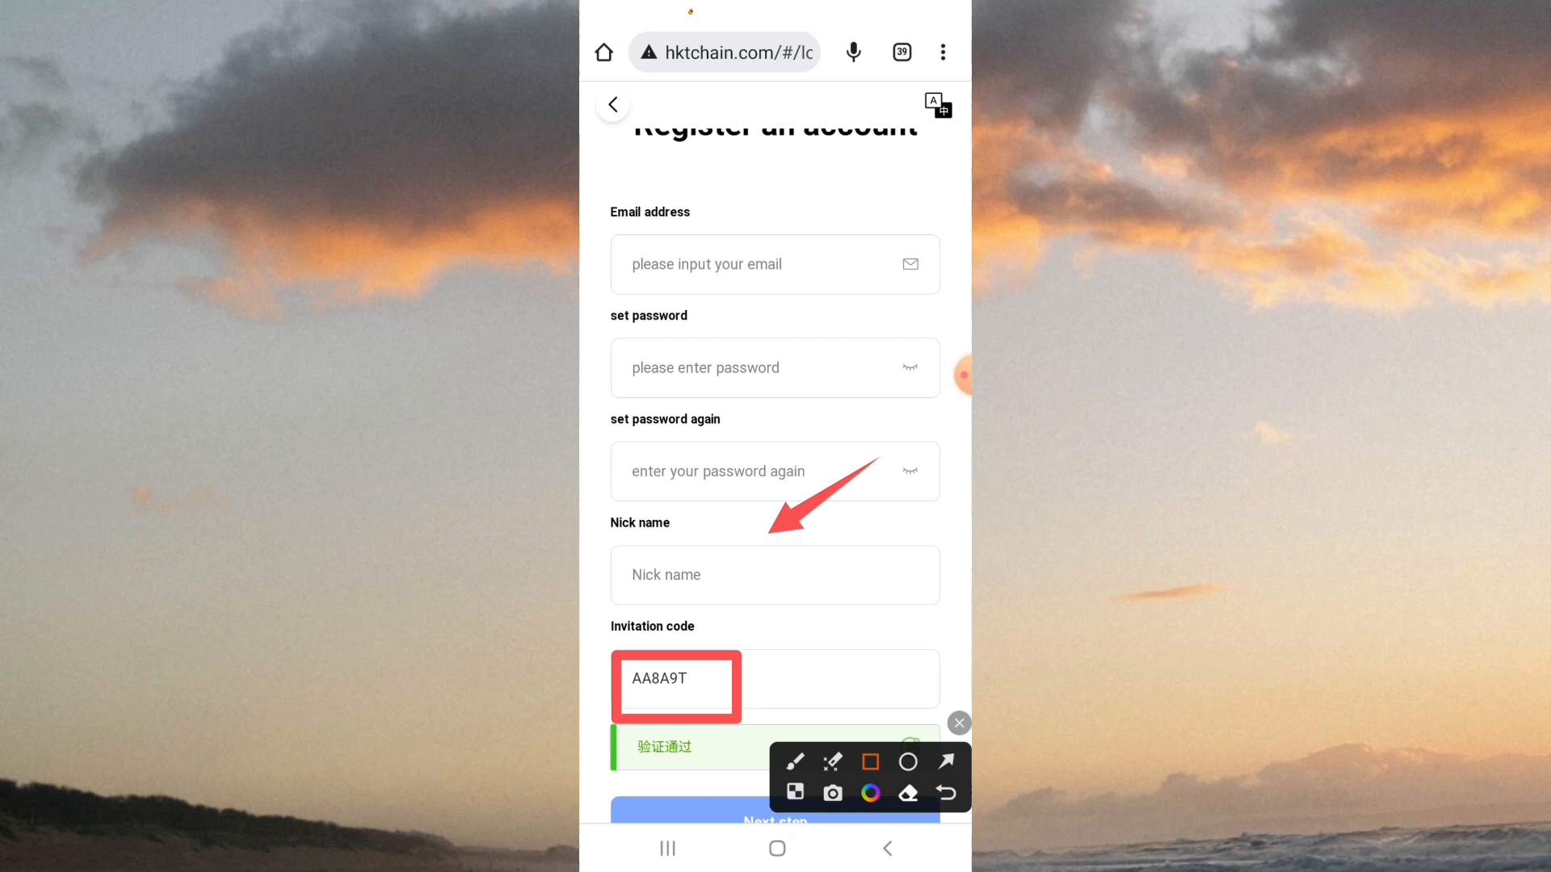
click(947, 763)
drag(795, 777, 794, 543)
click(870, 529)
drag(582, 701, 725, 763)
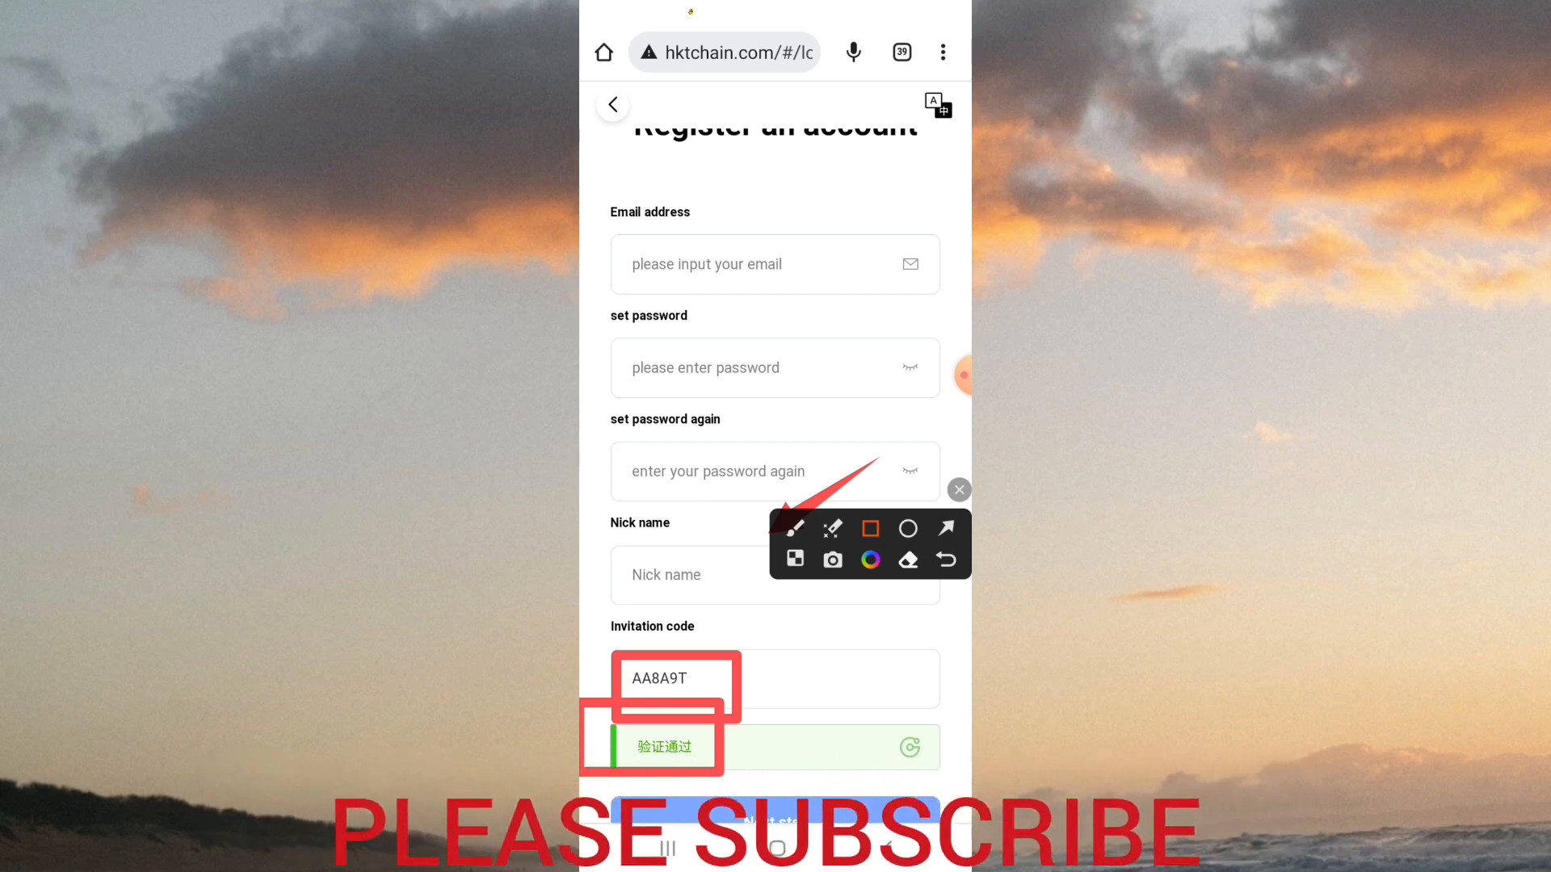
click(958, 489)
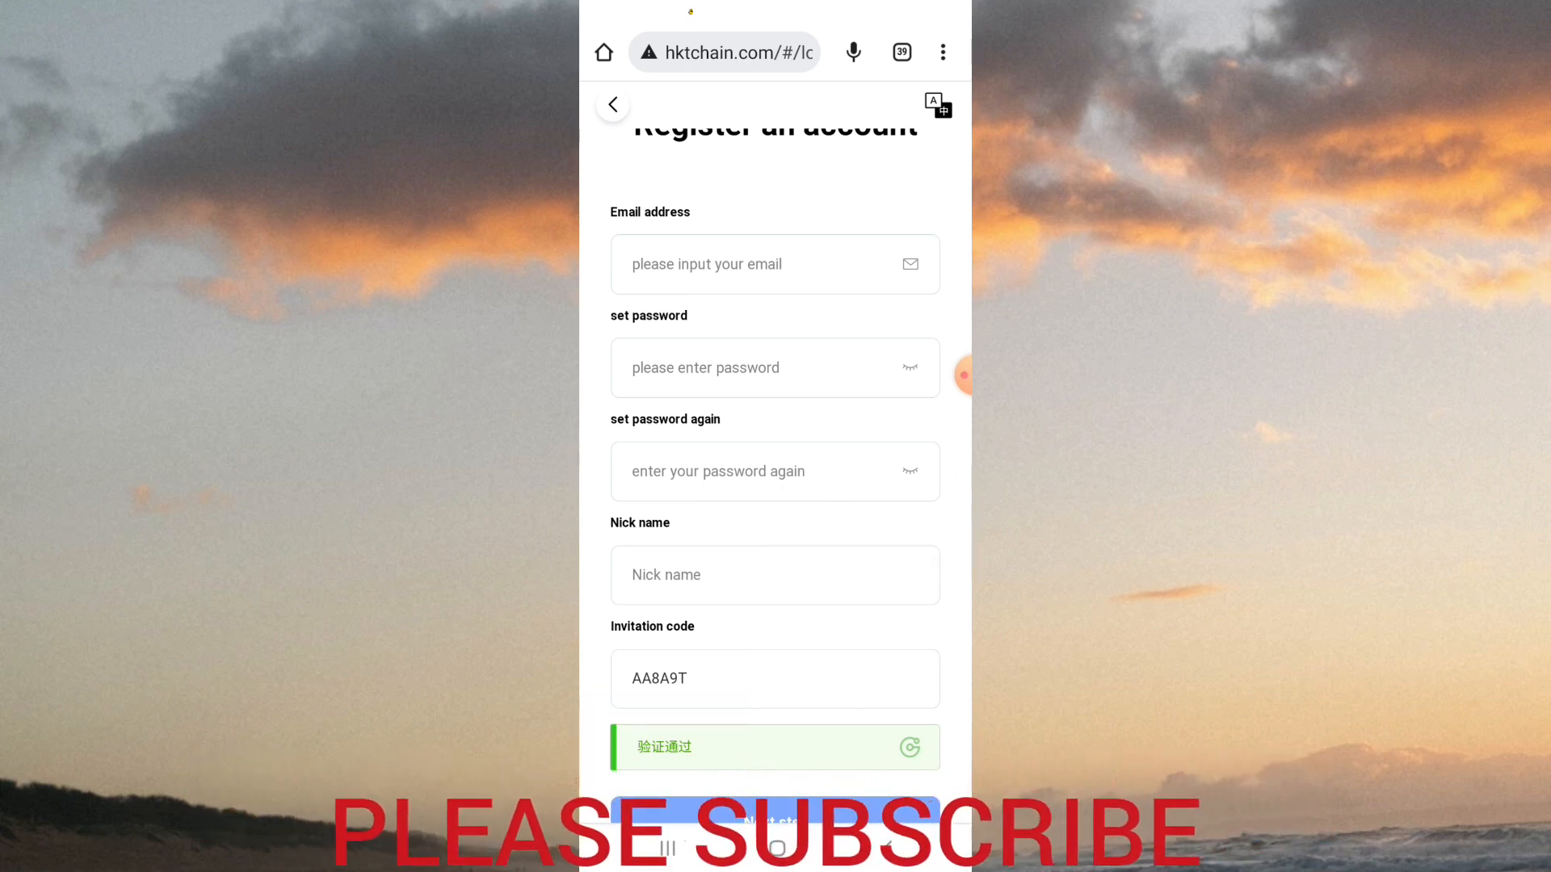
scroll(775, 546, down, 2)
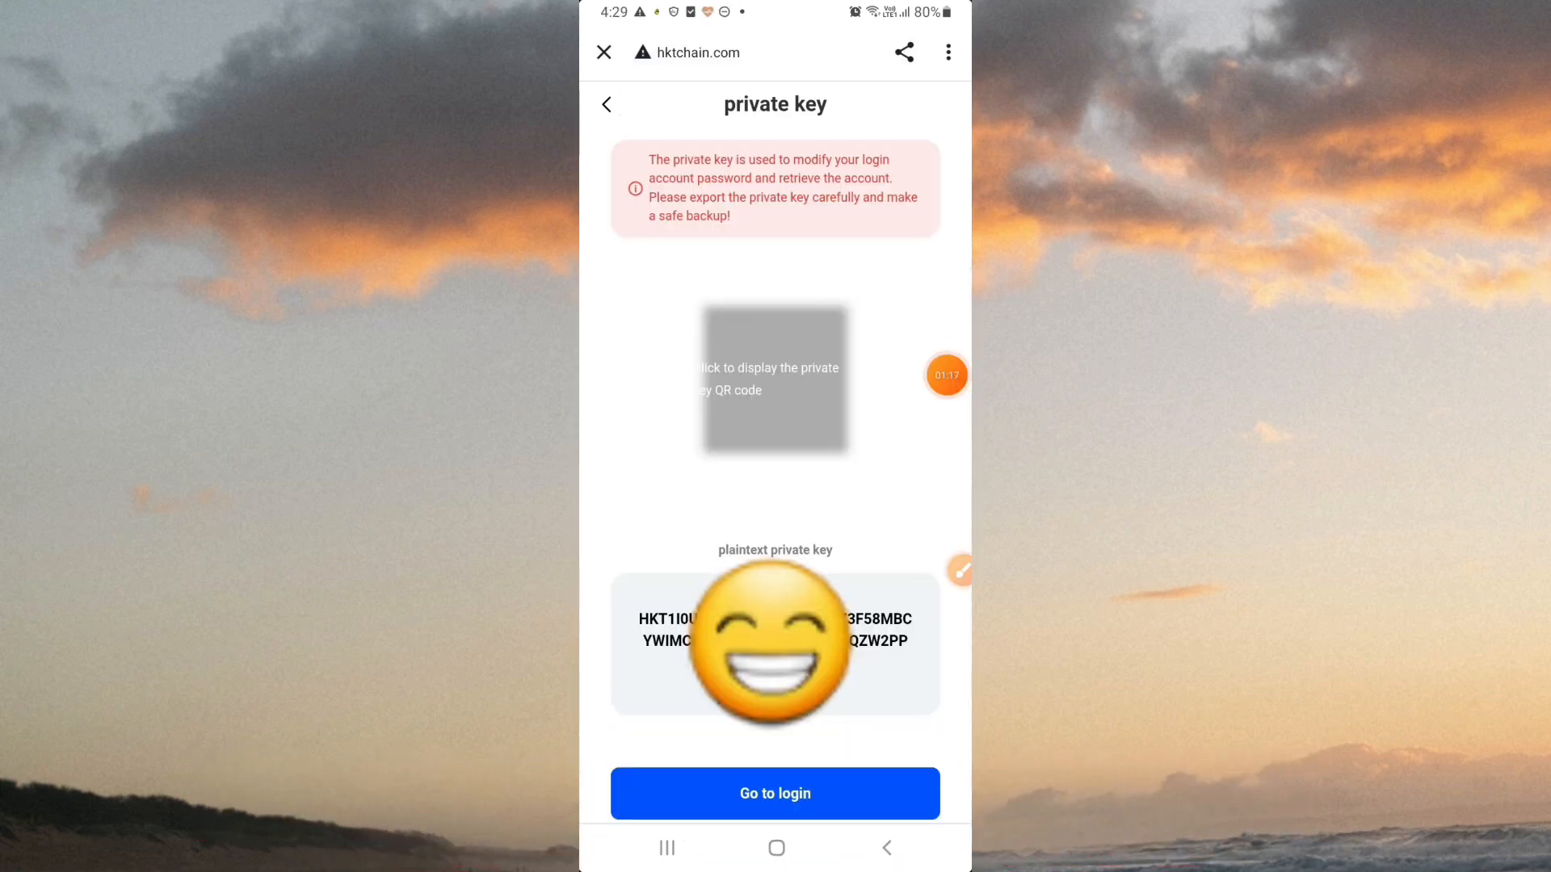
Leave the private key page via 'Go to login' to reach the Welcome HKT login form.
click(946, 374)
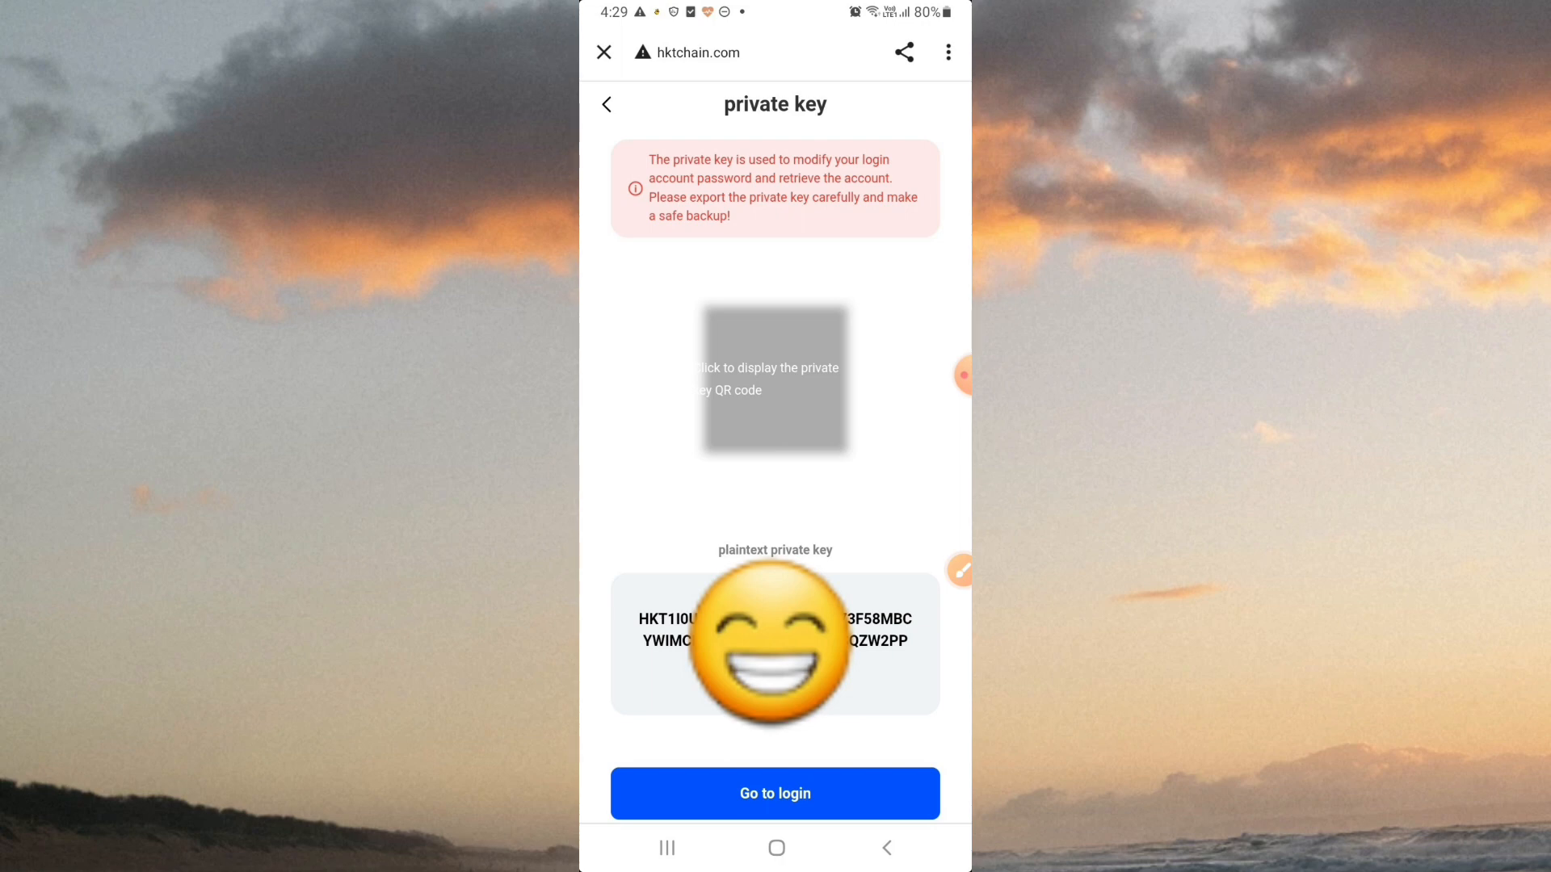
click(774, 793)
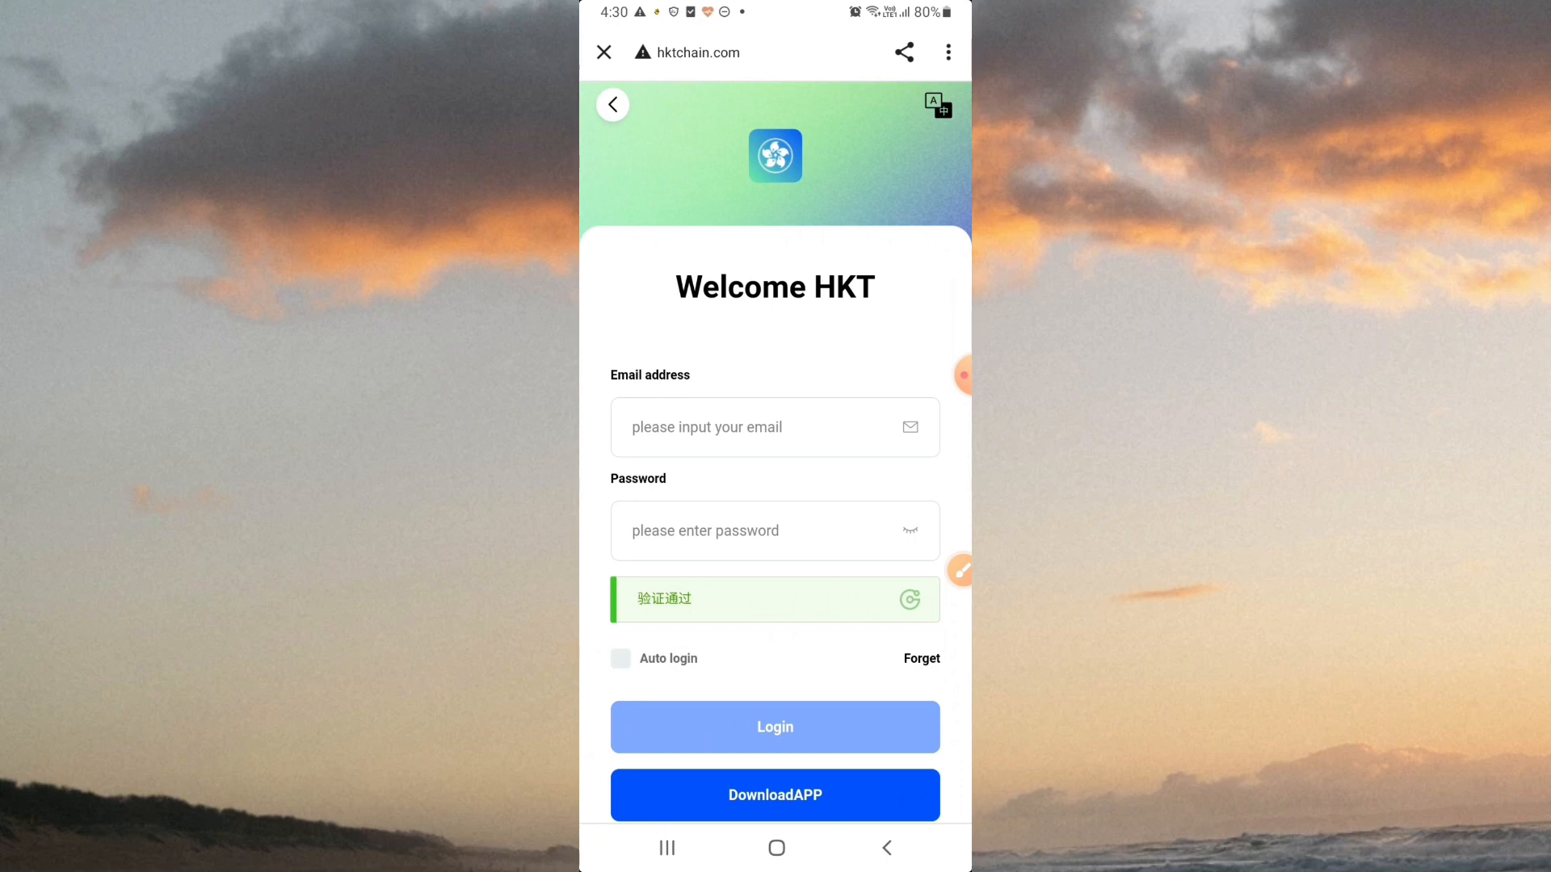
Download HKT.apk (4.64 MB) from hktchain.com, confirming despite the warning.
click(957, 570)
drag(869, 775, 869, 545)
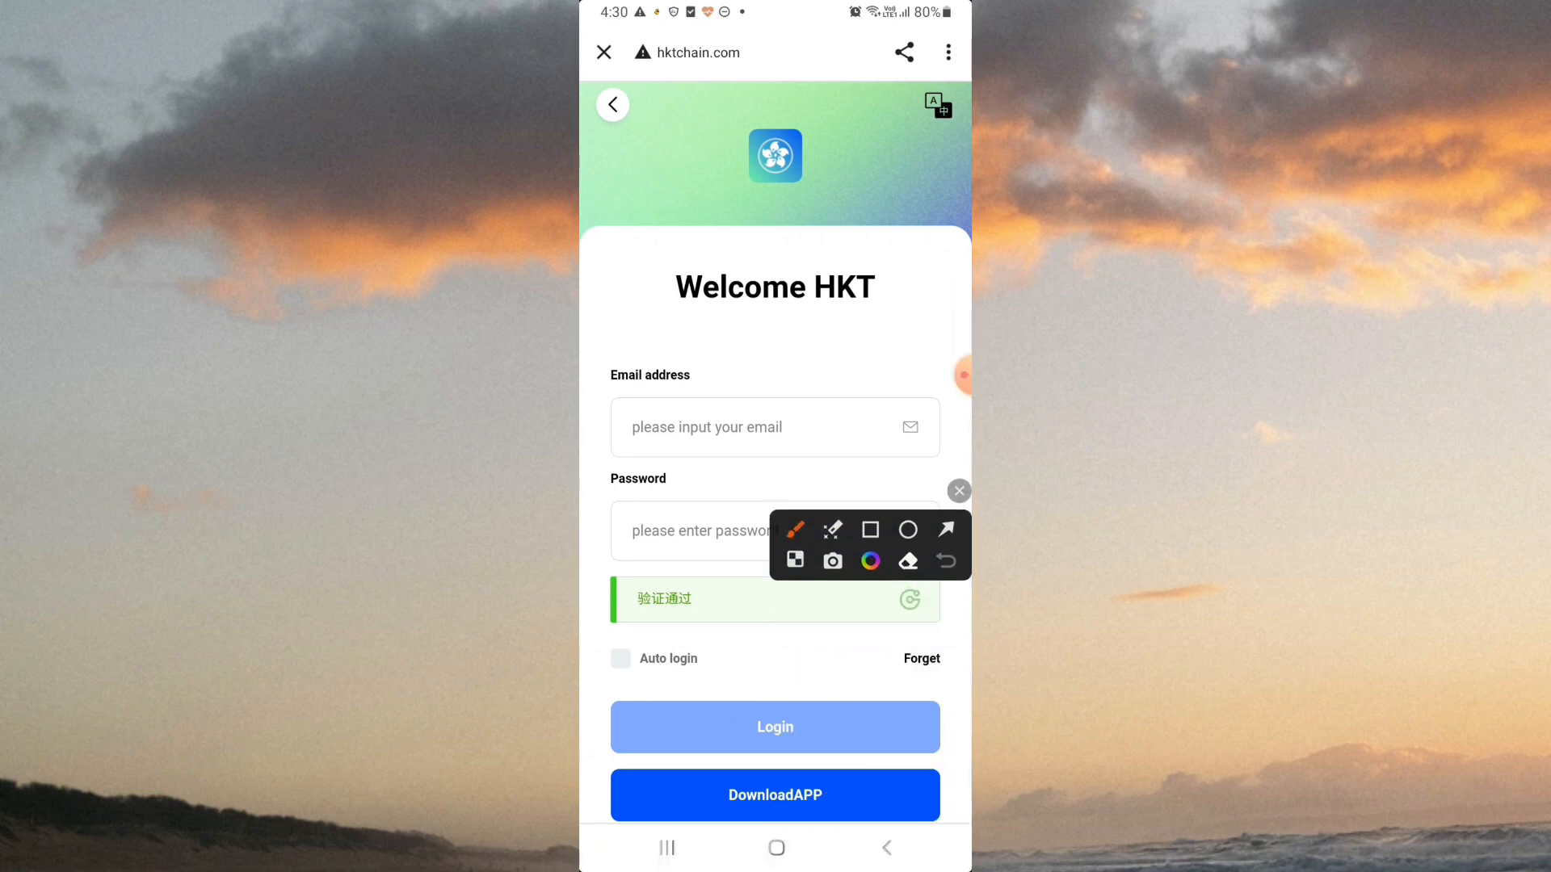
click(946, 529)
click(870, 529)
drag(679, 756, 875, 821)
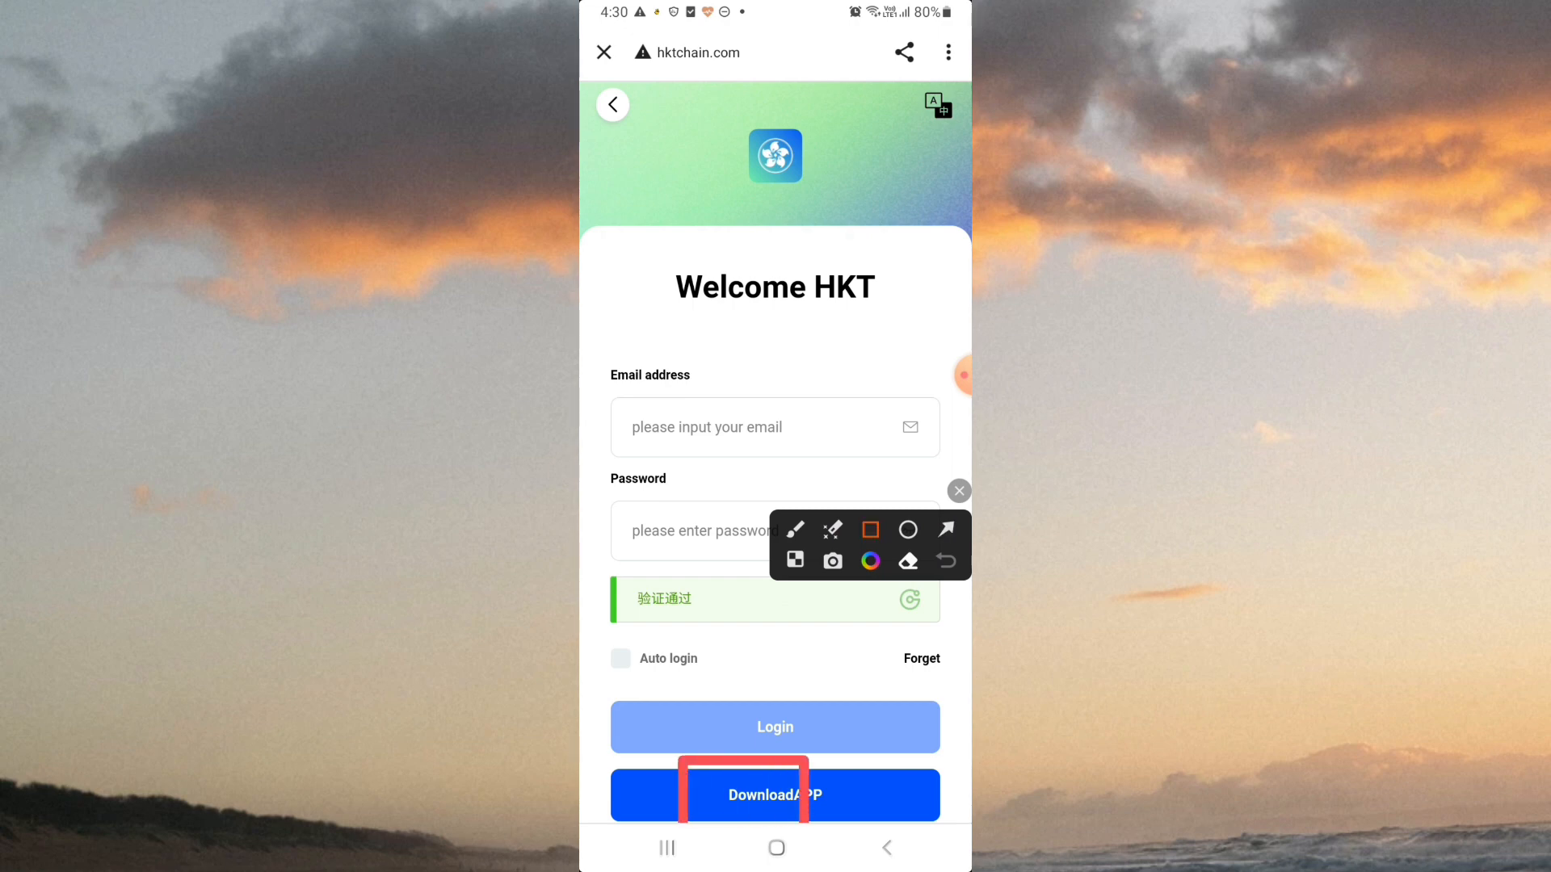
click(959, 491)
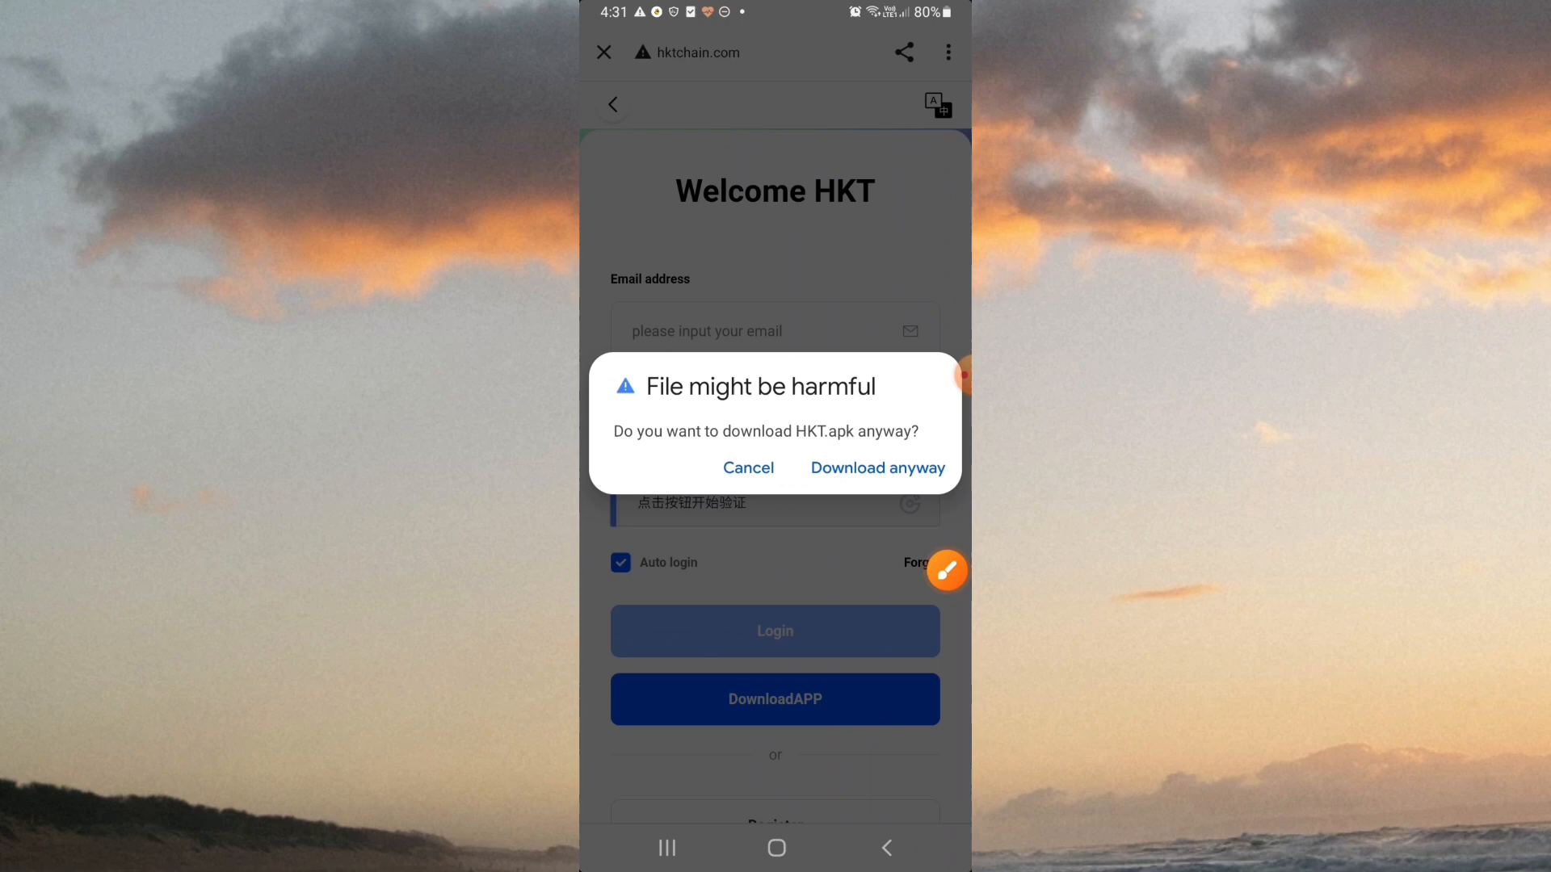
click(948, 570)
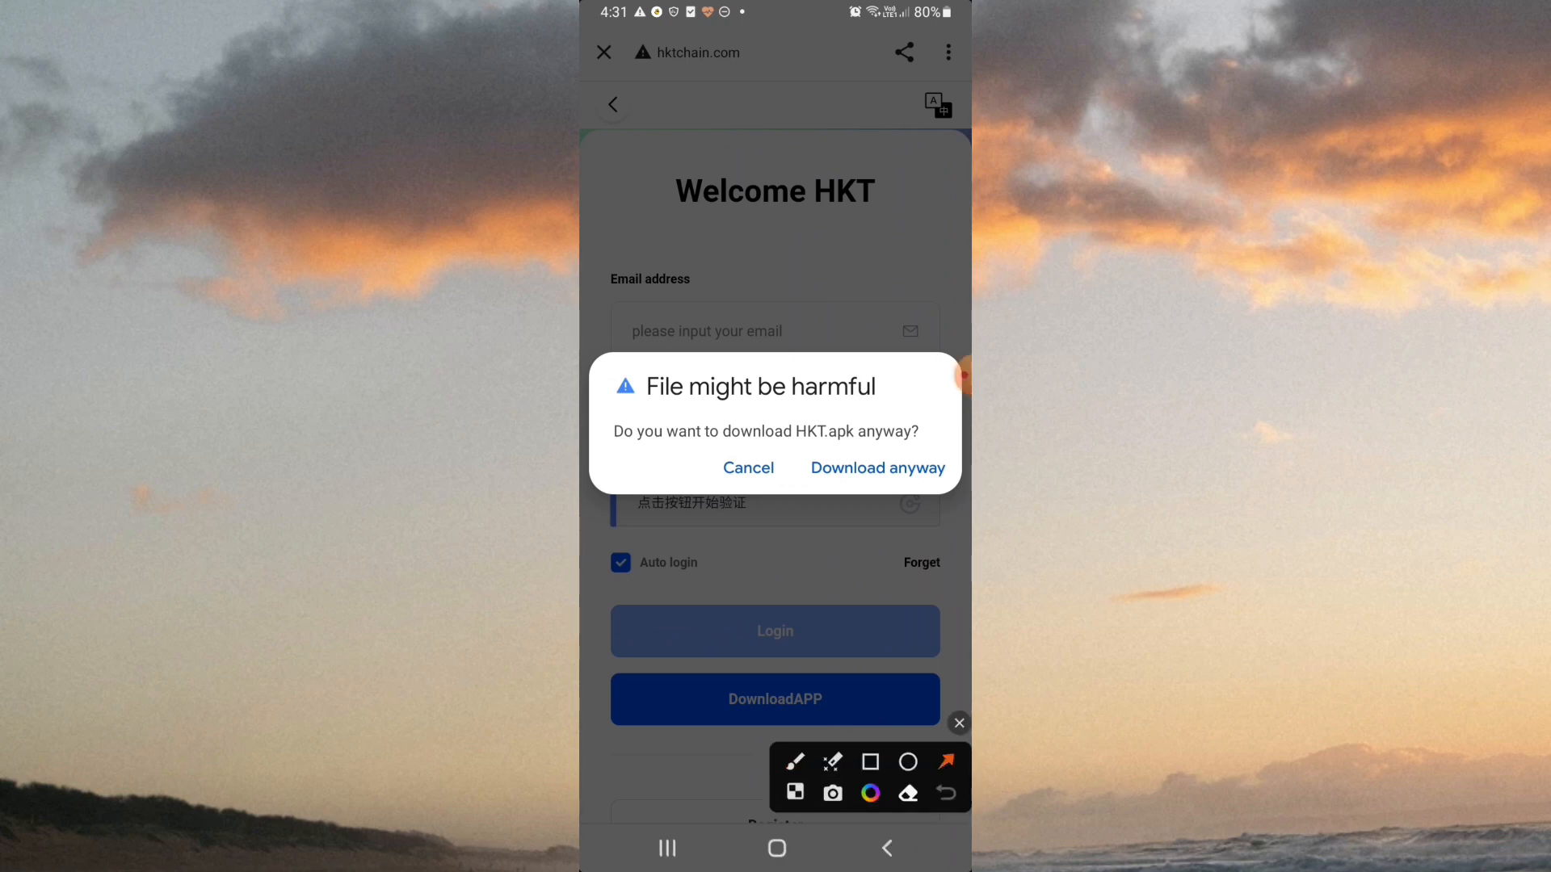
drag(863, 600, 881, 487)
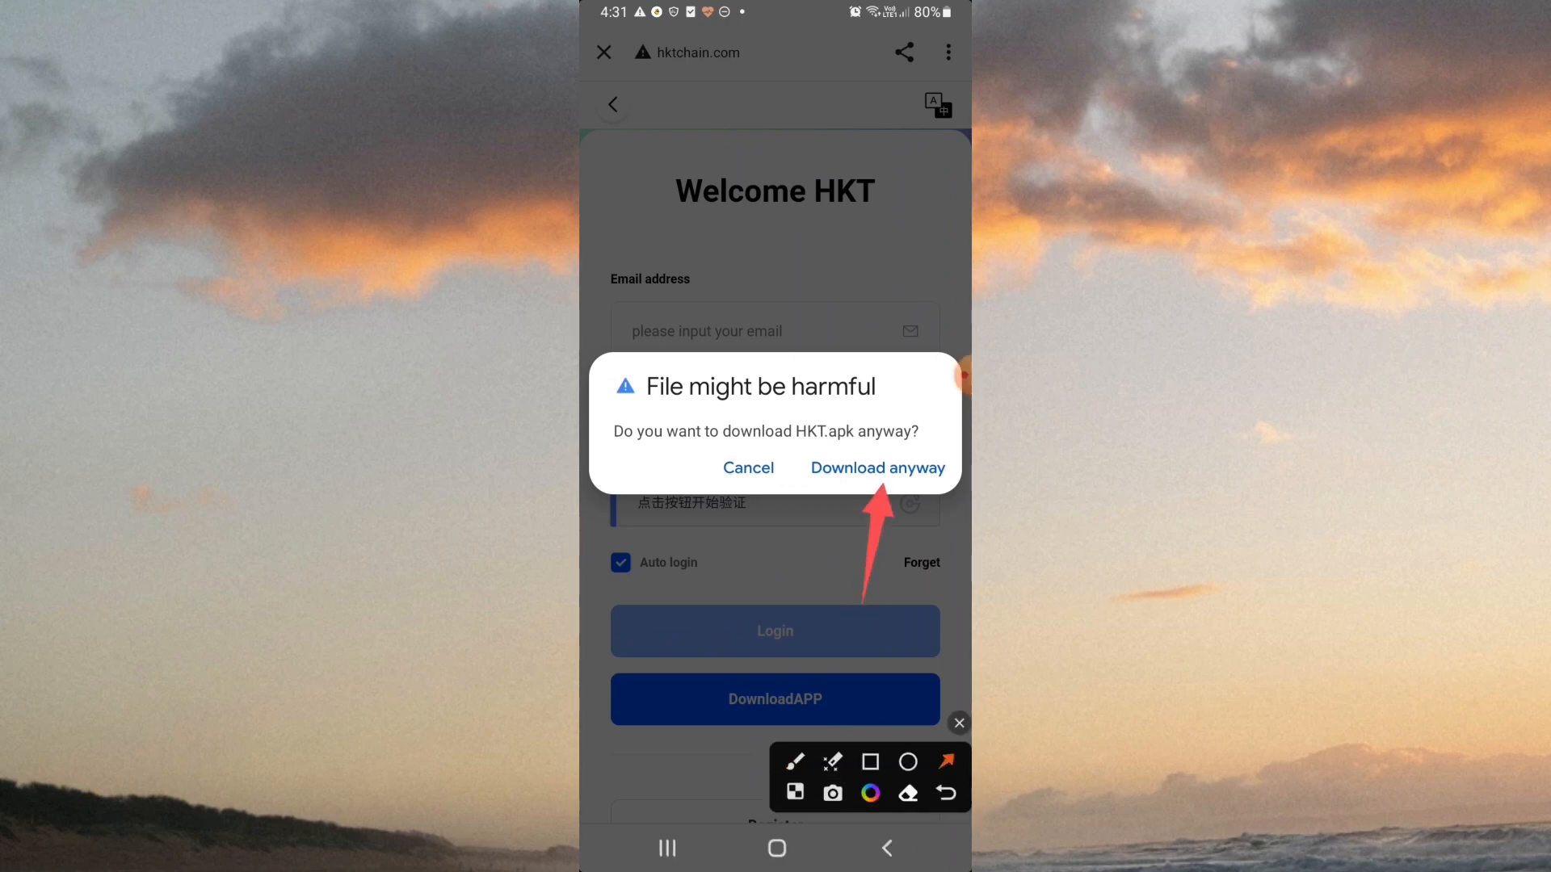
click(959, 723)
click(878, 468)
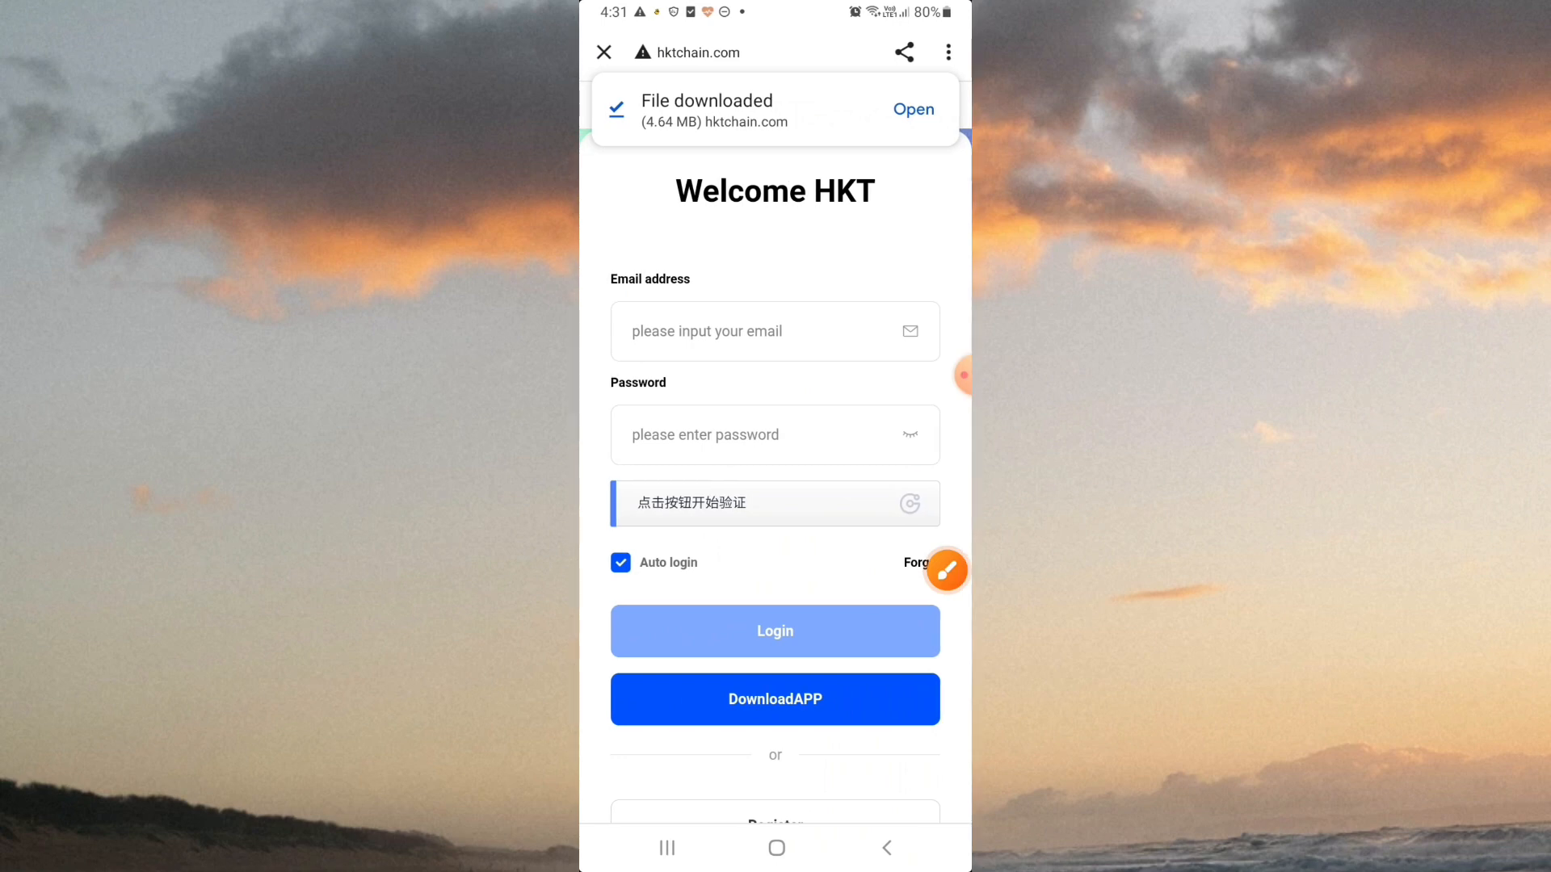
Open the downloaded HKT.apk from the 'File downloaded' banner to launch the installer.
click(946, 568)
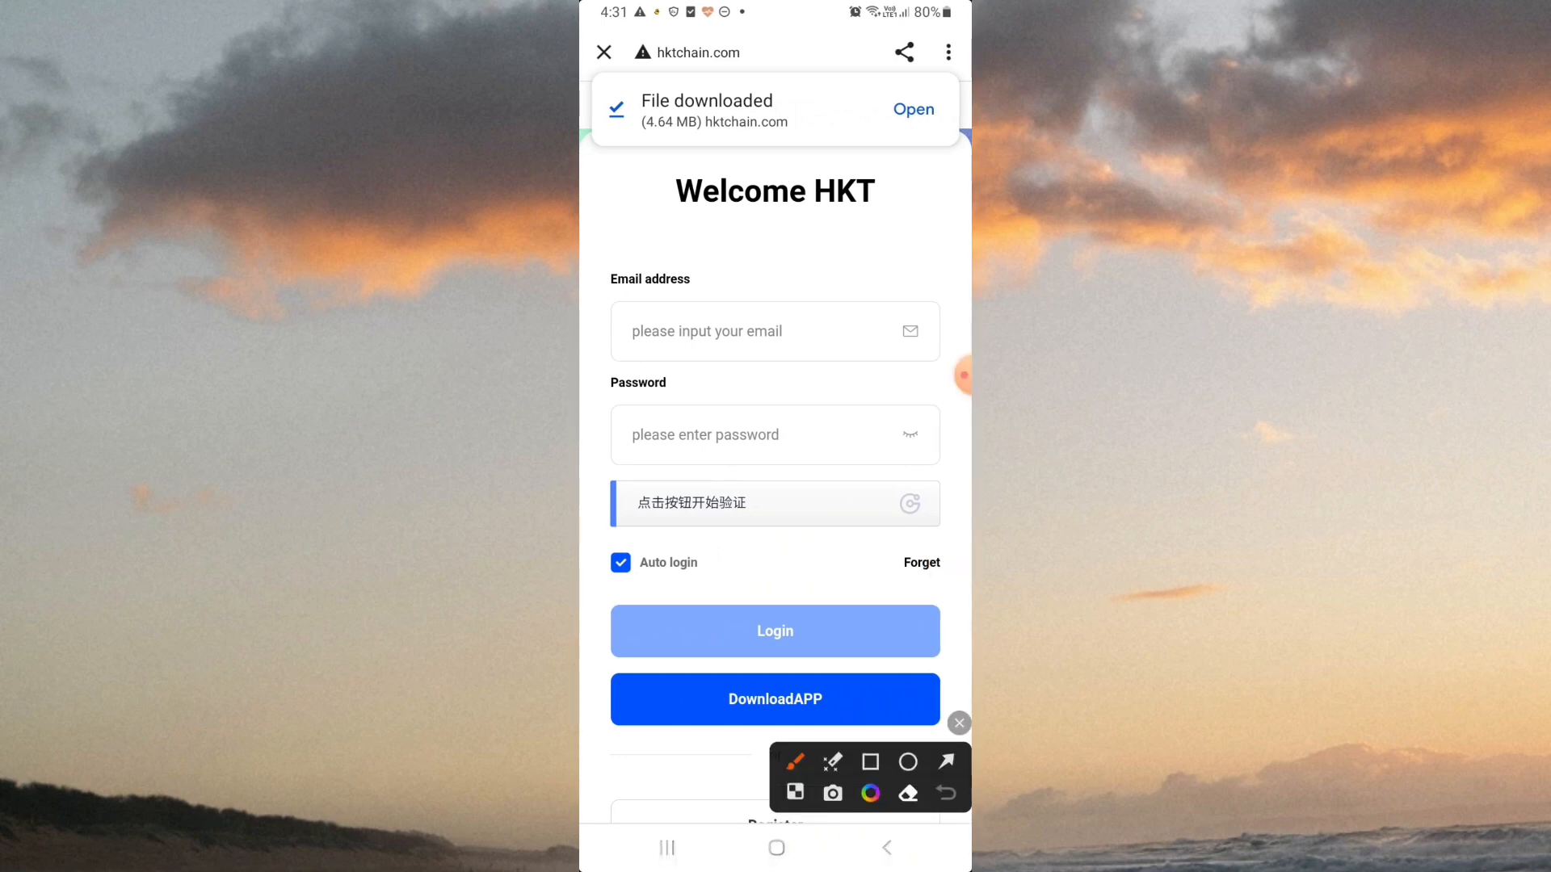
click(870, 762)
drag(583, 66, 967, 157)
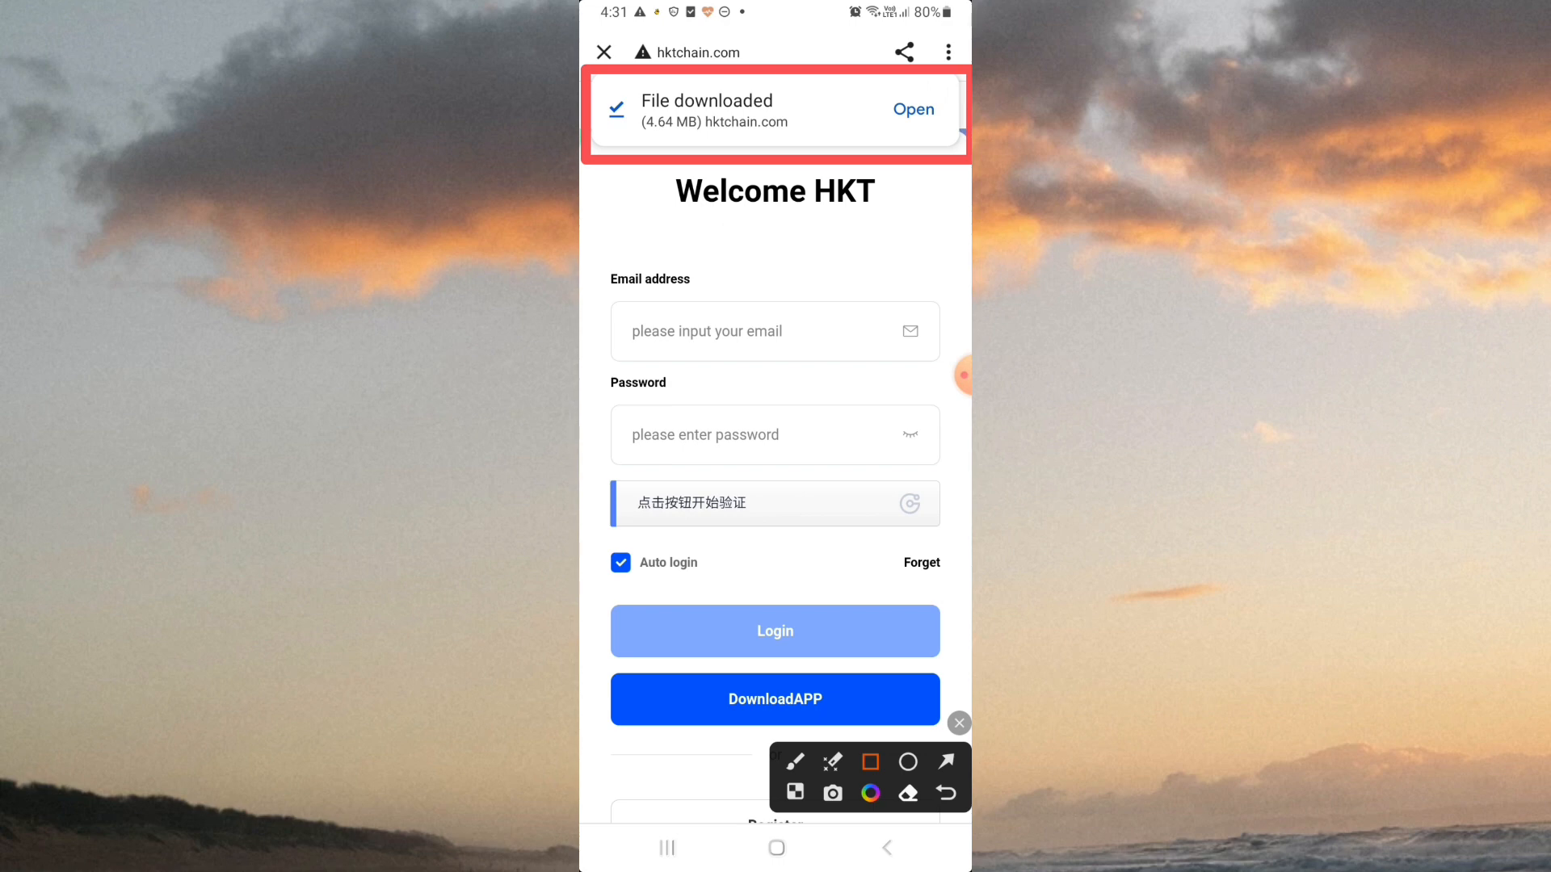
drag(887, 87, 963, 153)
click(958, 724)
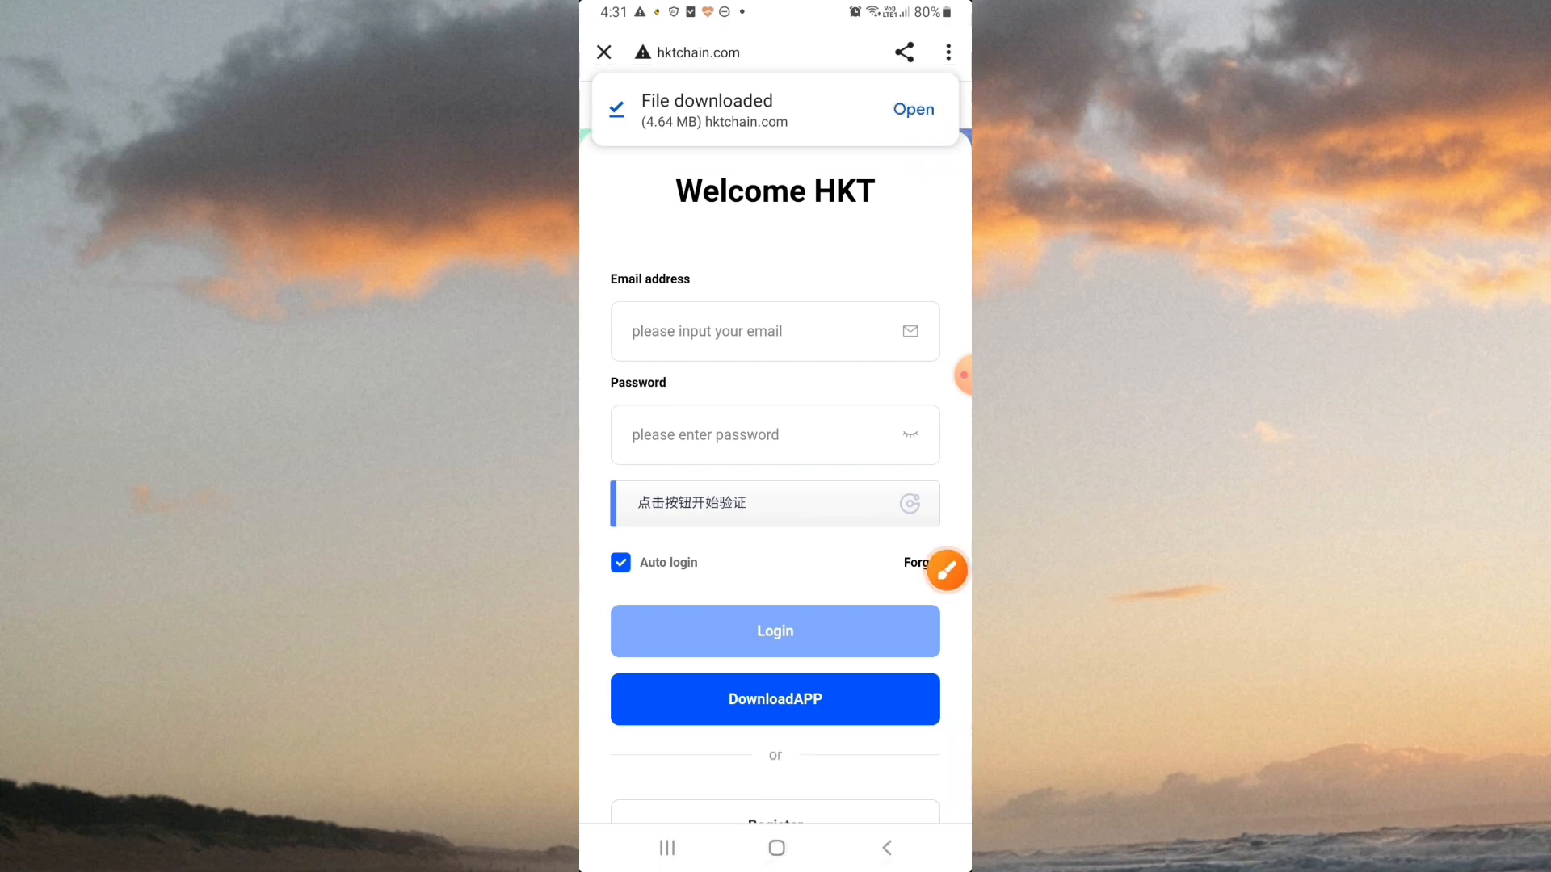
click(915, 109)
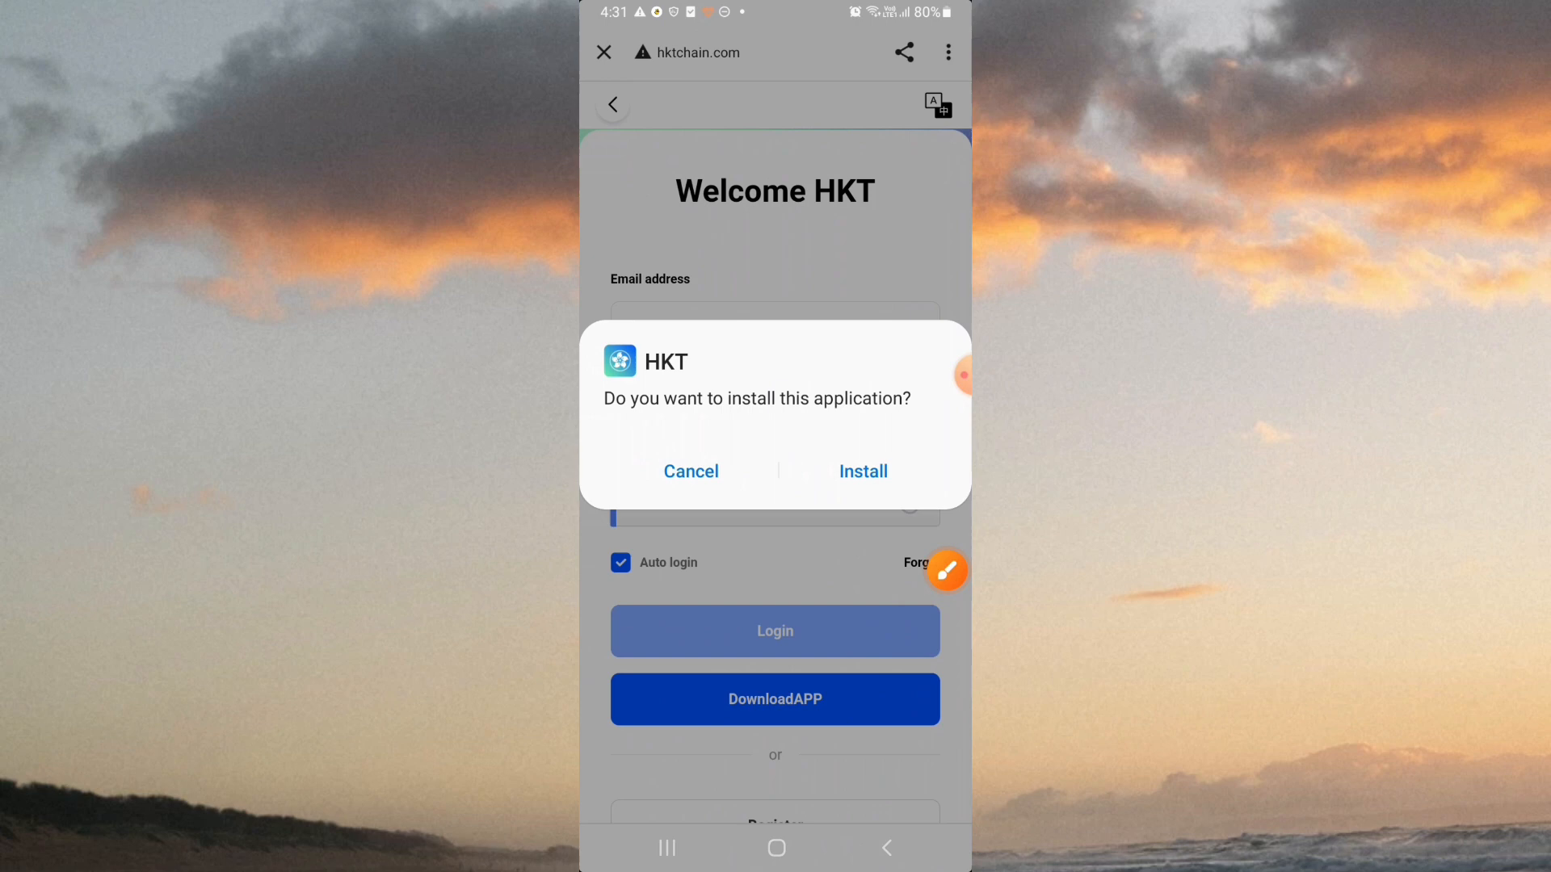
Highlight the Install confirmation in the install prompt for viewers.
click(947, 570)
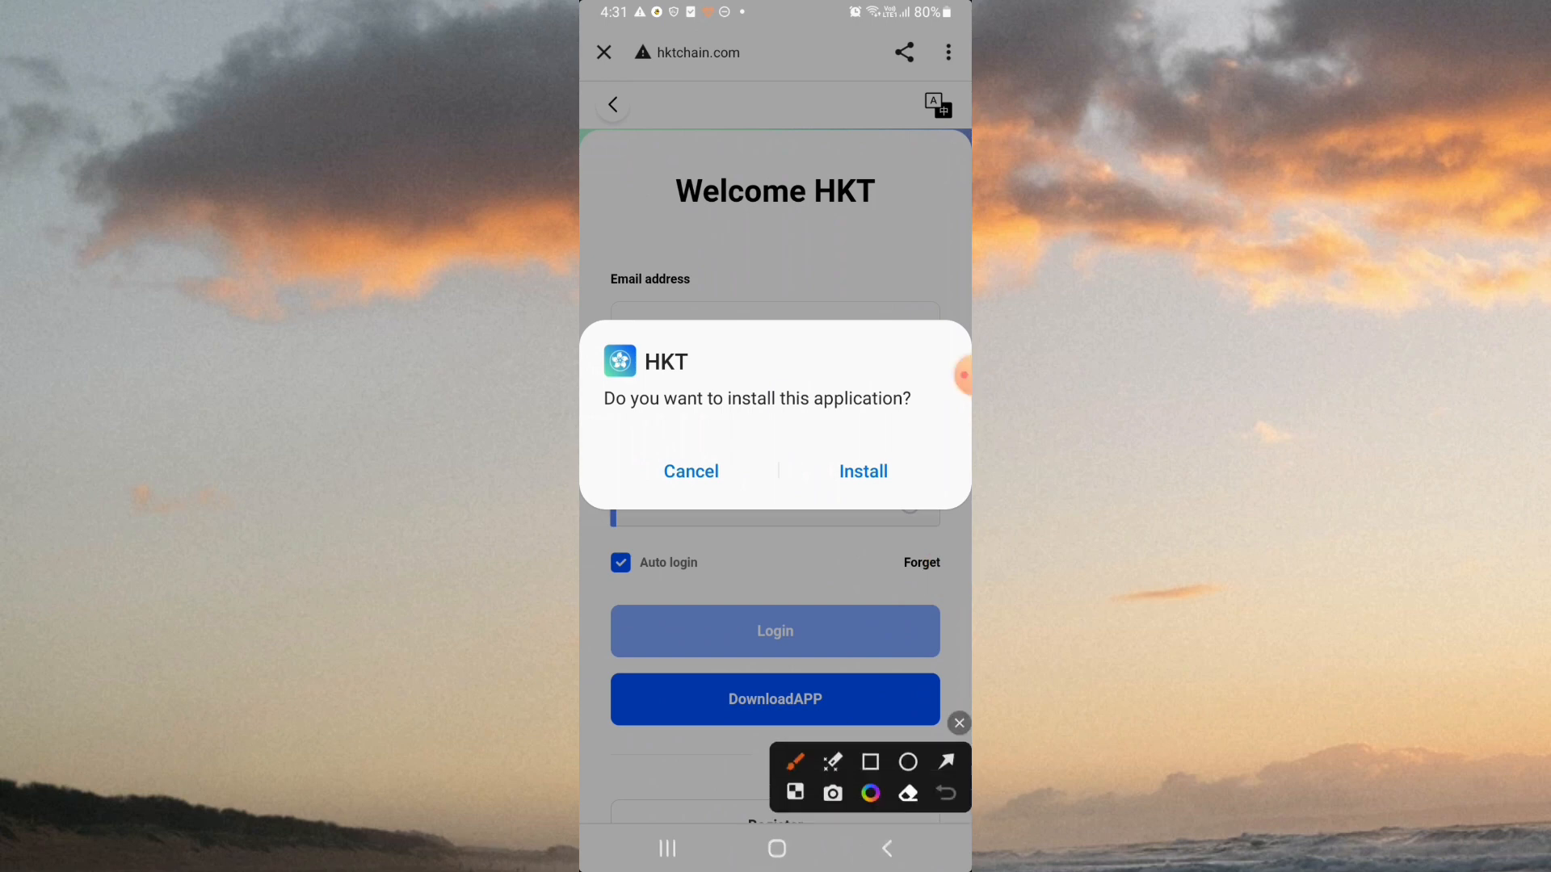
click(908, 763)
drag(799, 415, 923, 531)
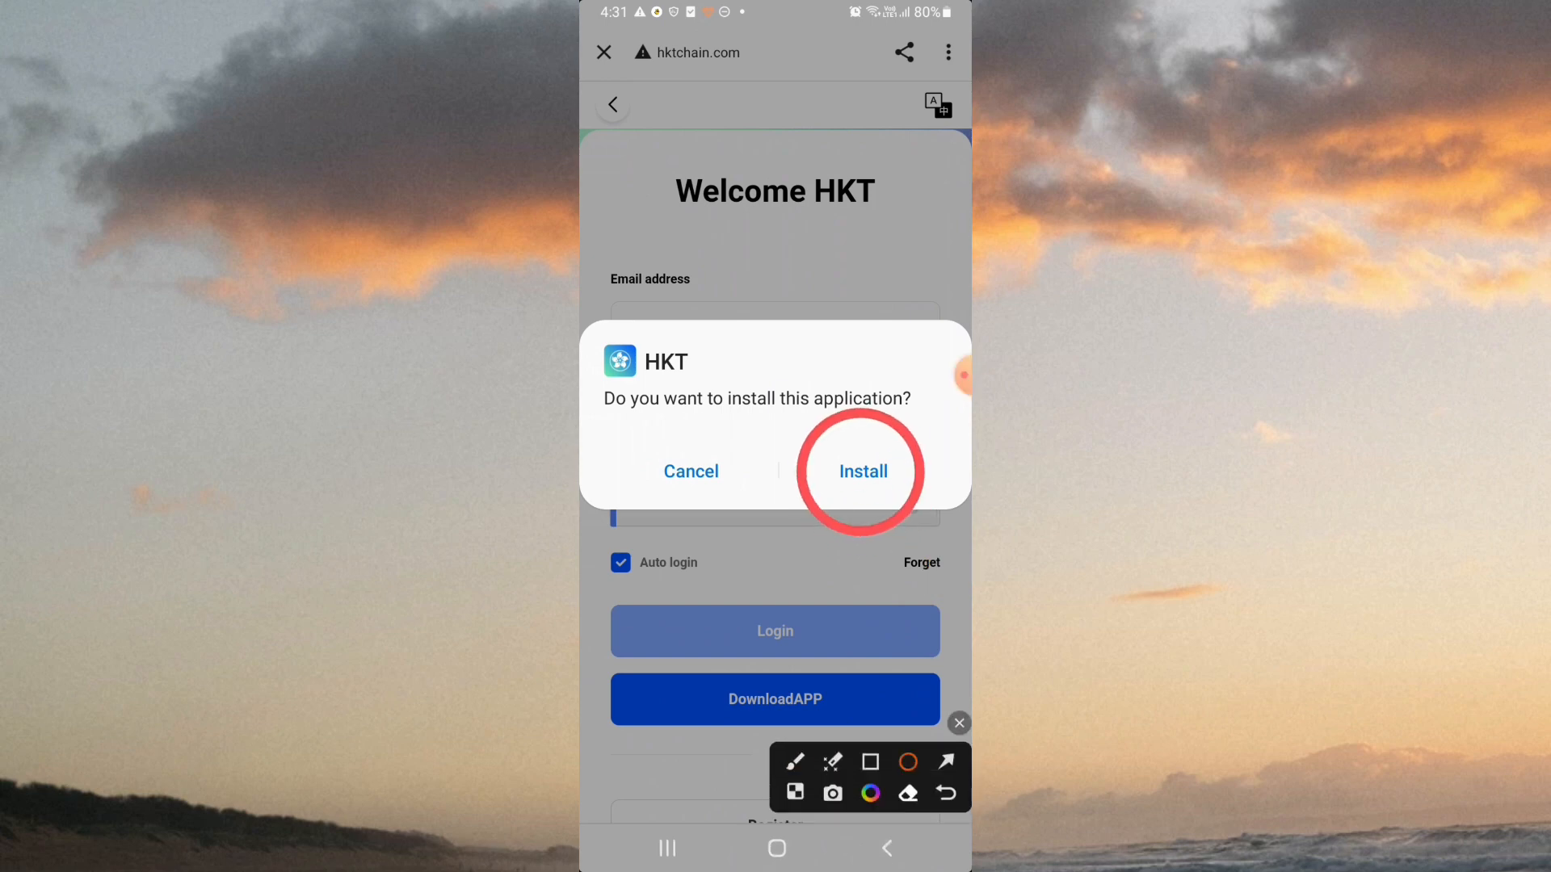
click(958, 724)
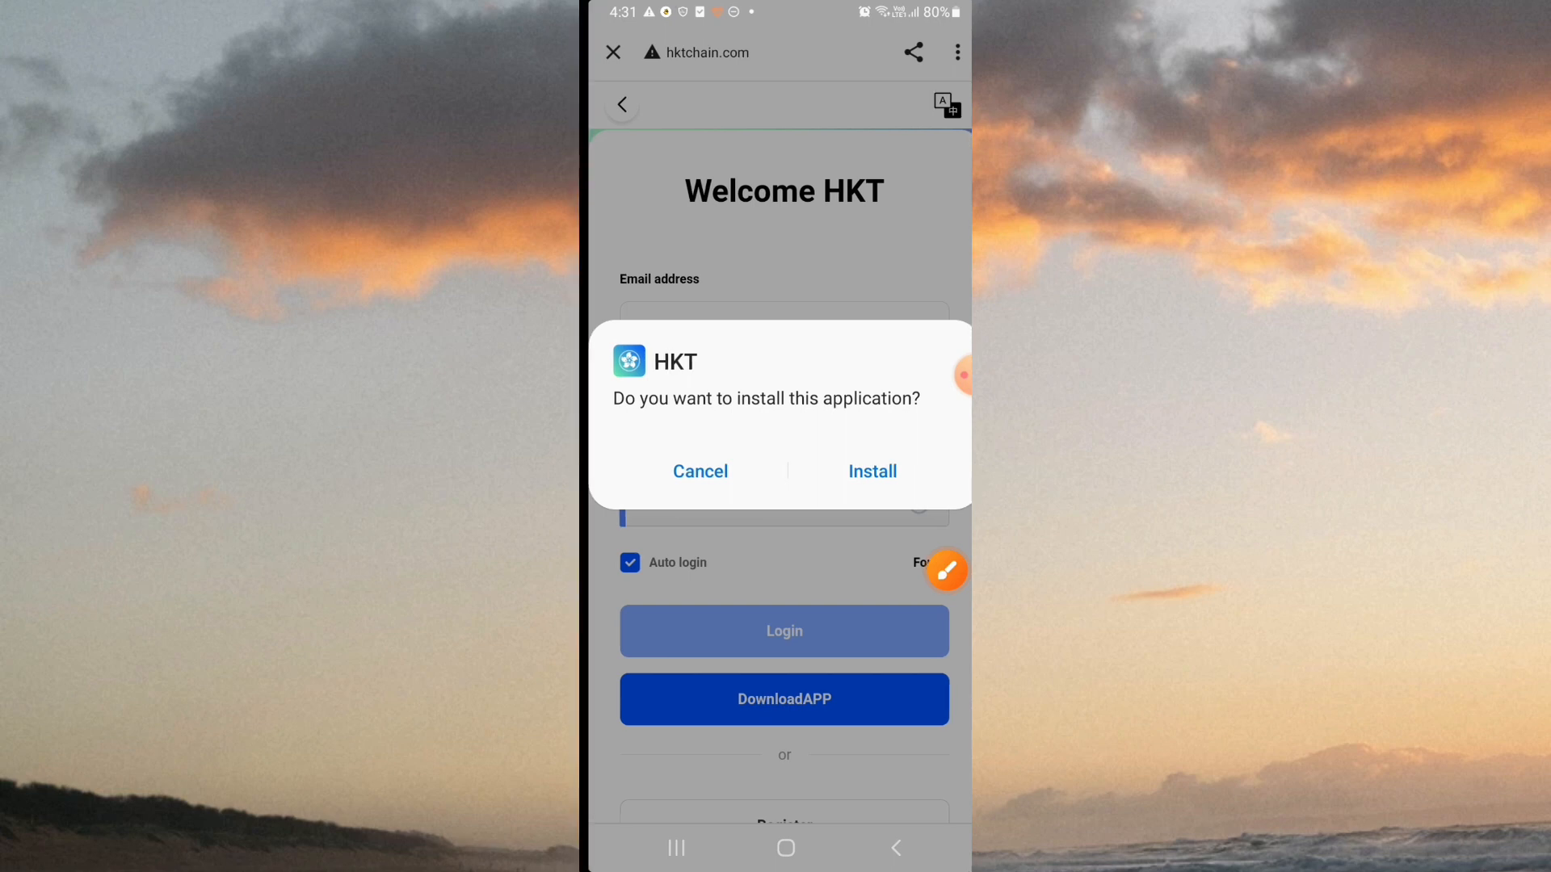
Install the HKT app and launch it to its Welcome HKT login page.
click(947, 569)
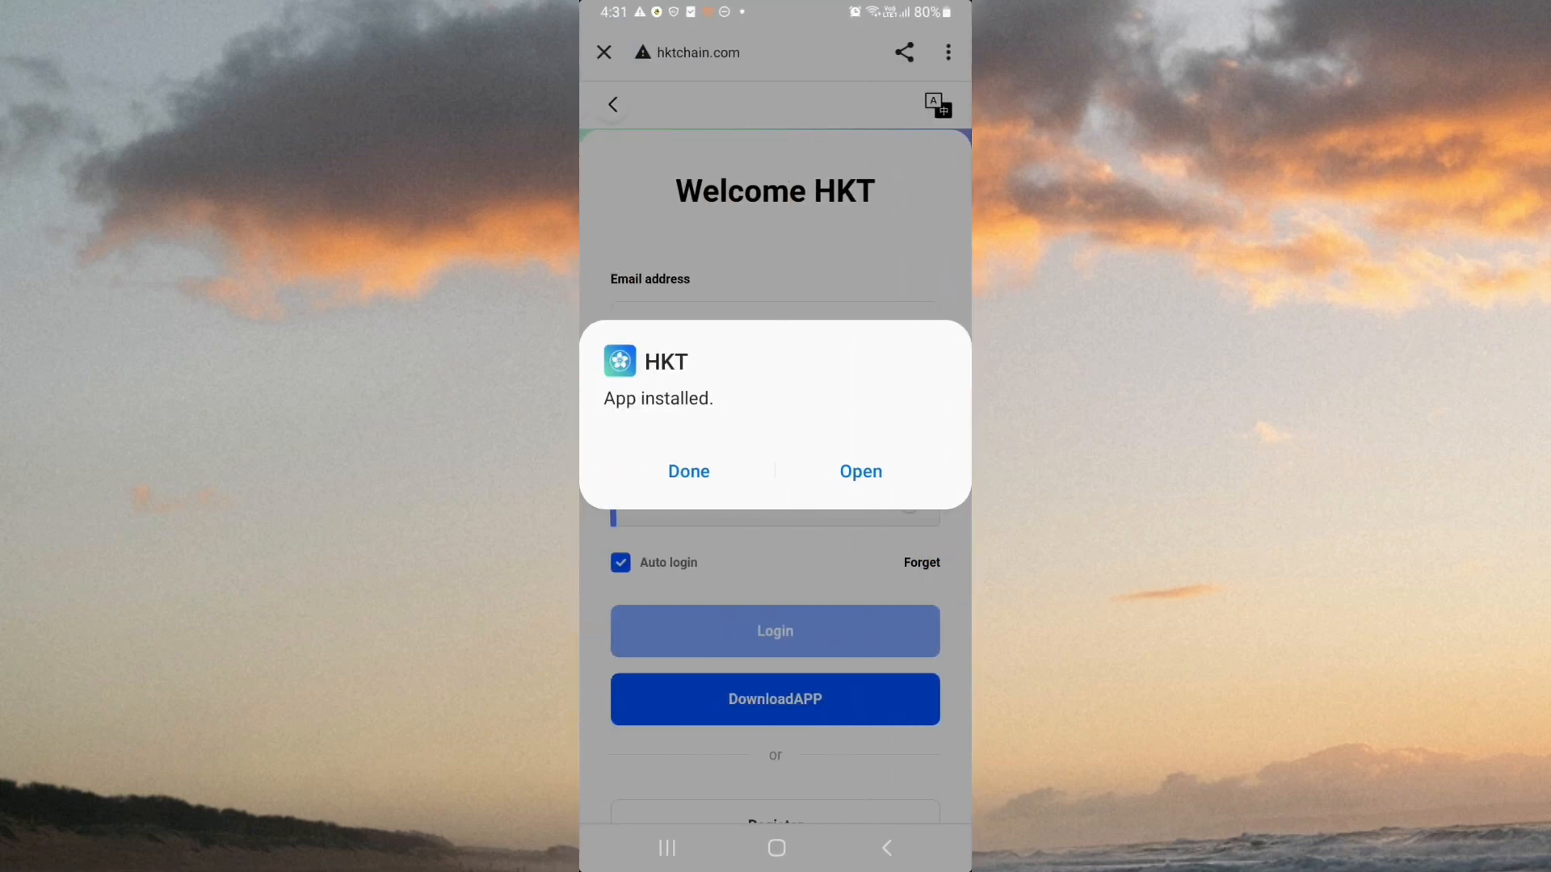
click(908, 762)
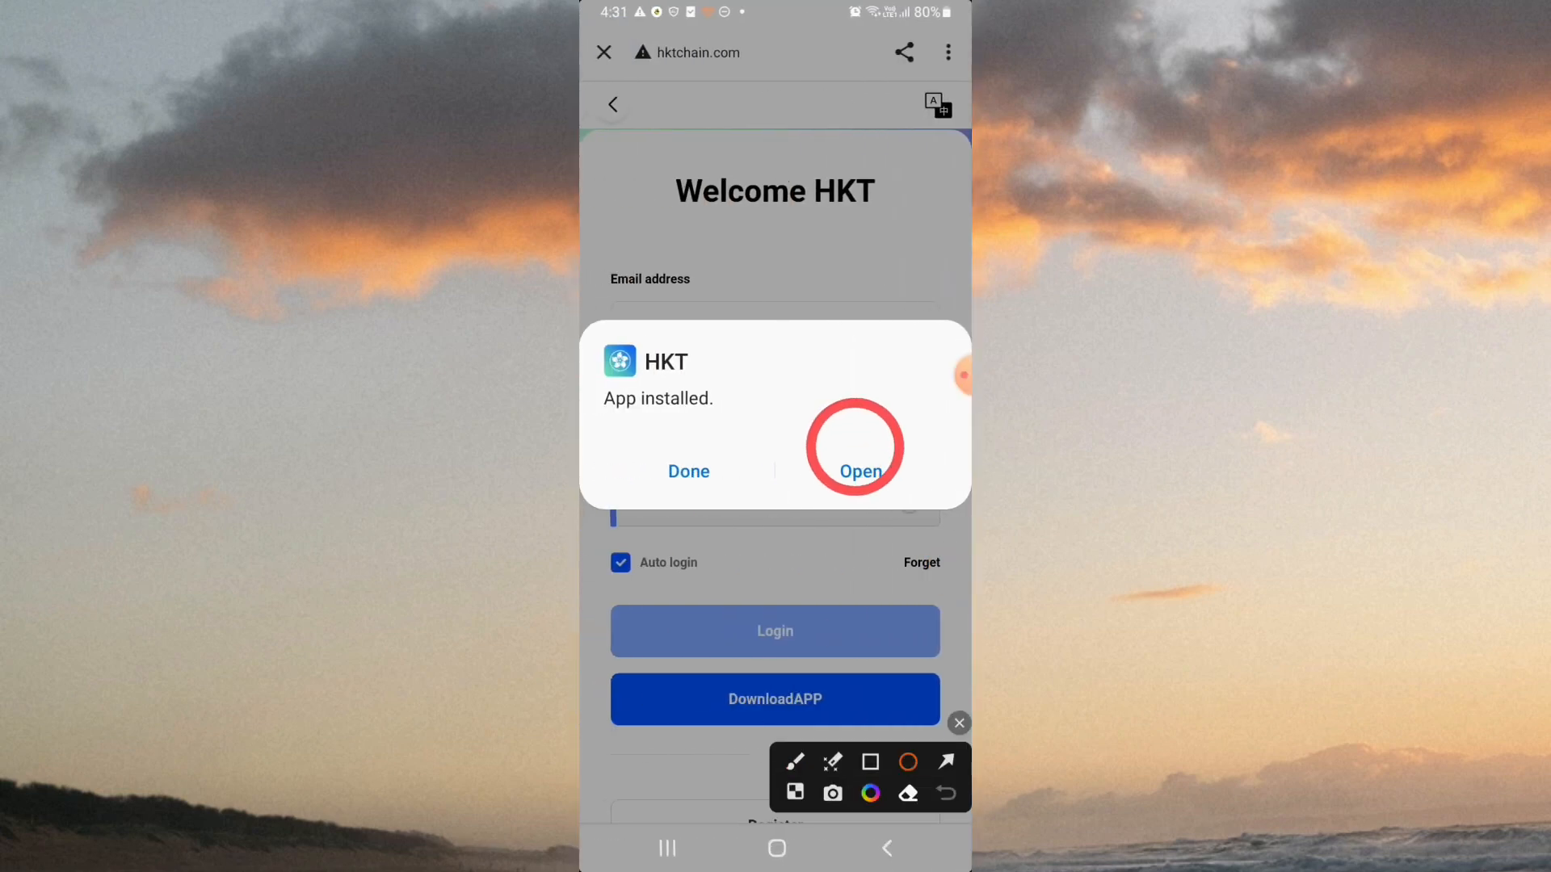
drag(828, 418, 933, 546)
click(958, 723)
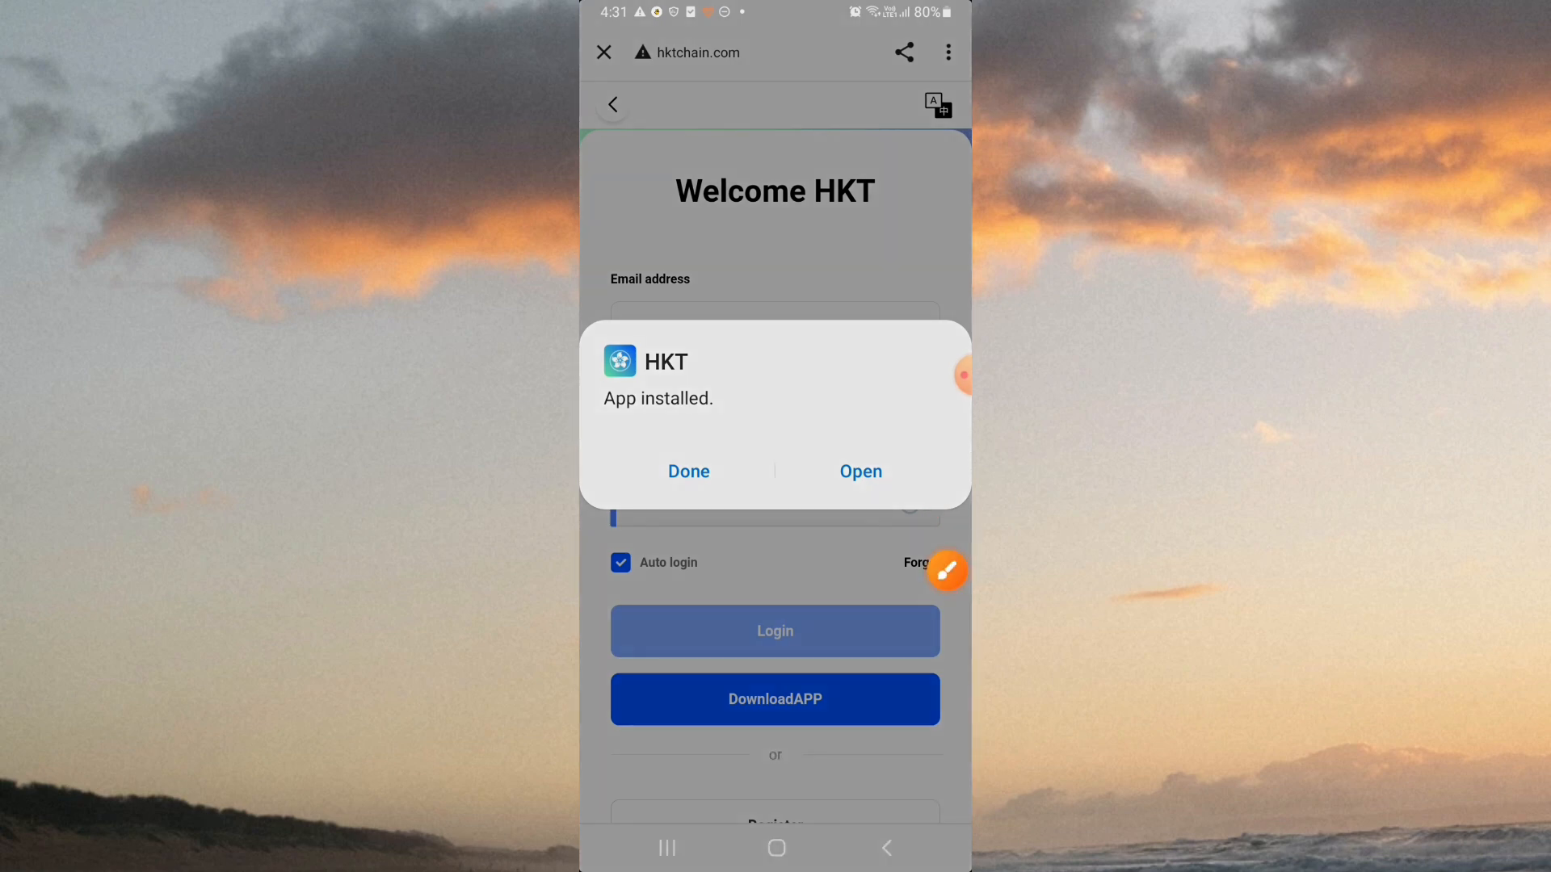
click(860, 471)
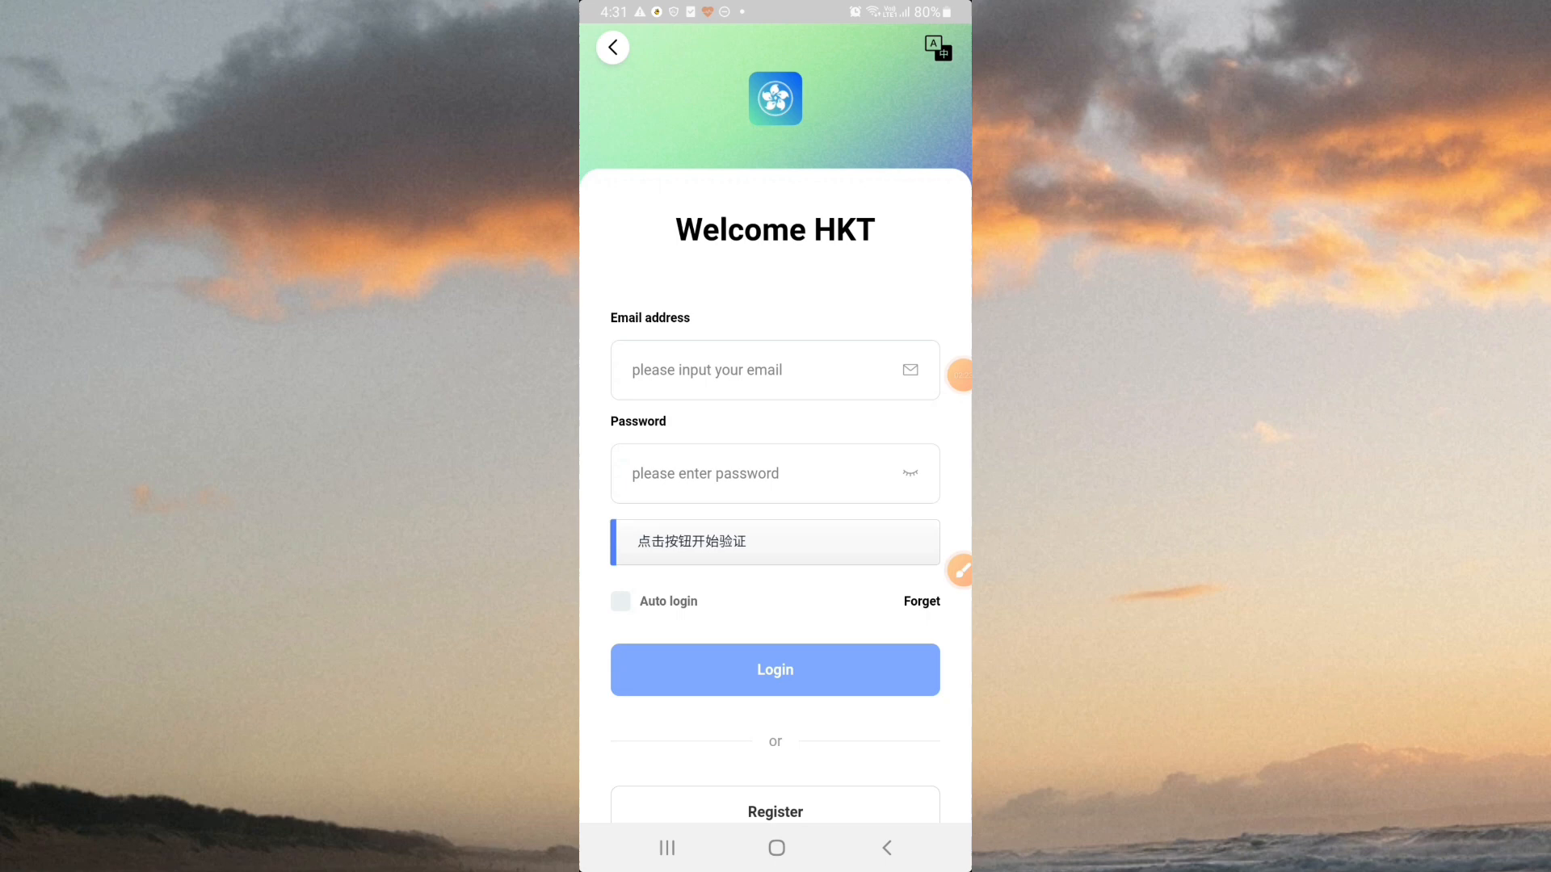
Mark the verification bar, Auto login option and Login button on the HKT login page.
click(959, 569)
click(870, 762)
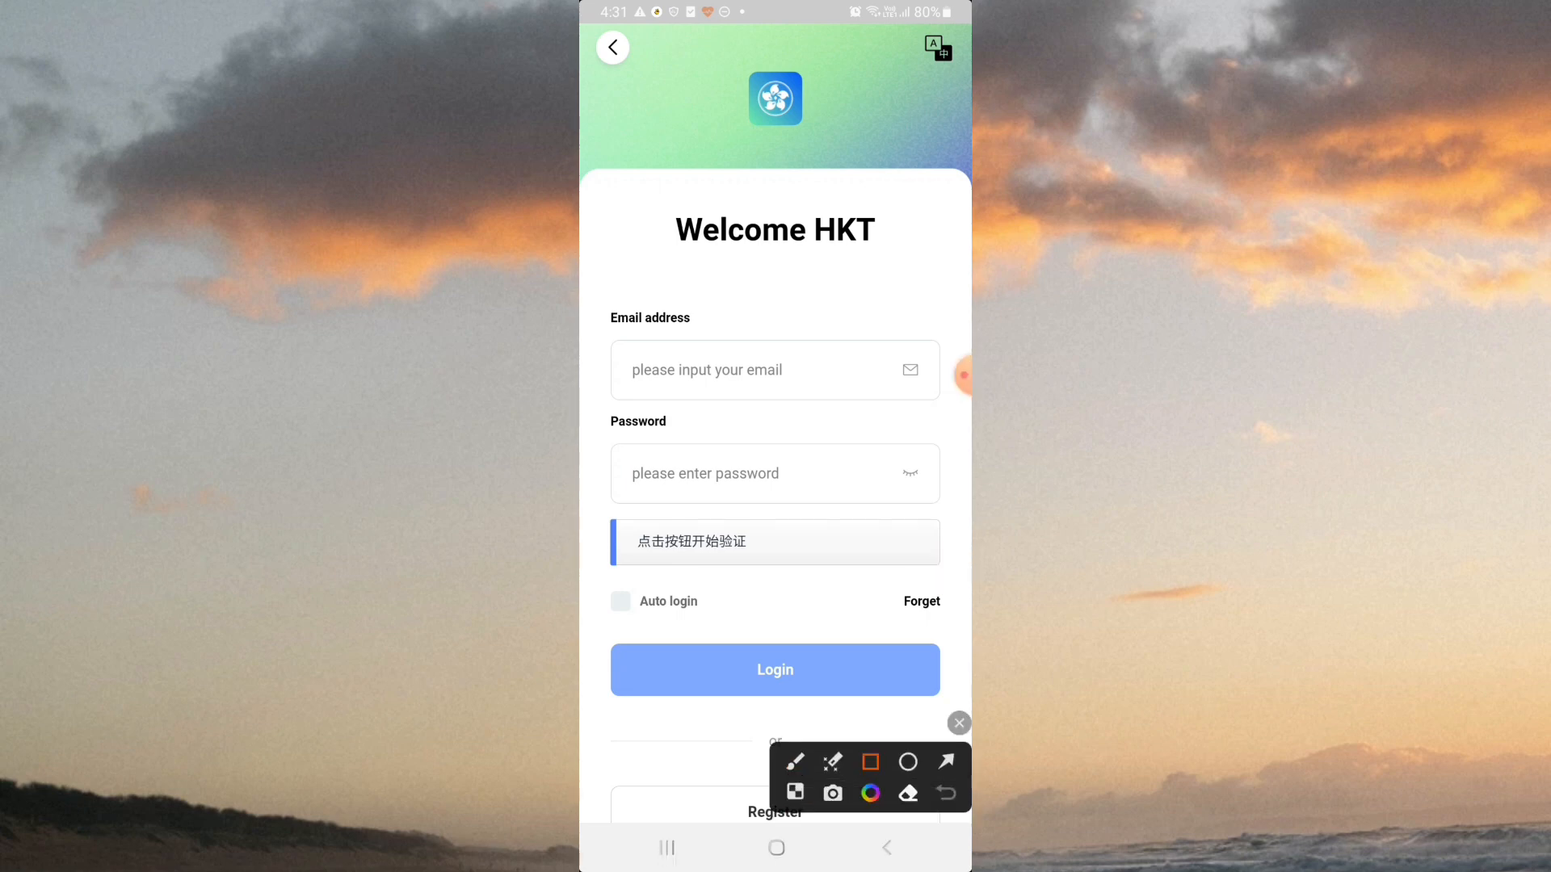
drag(582, 519, 777, 569)
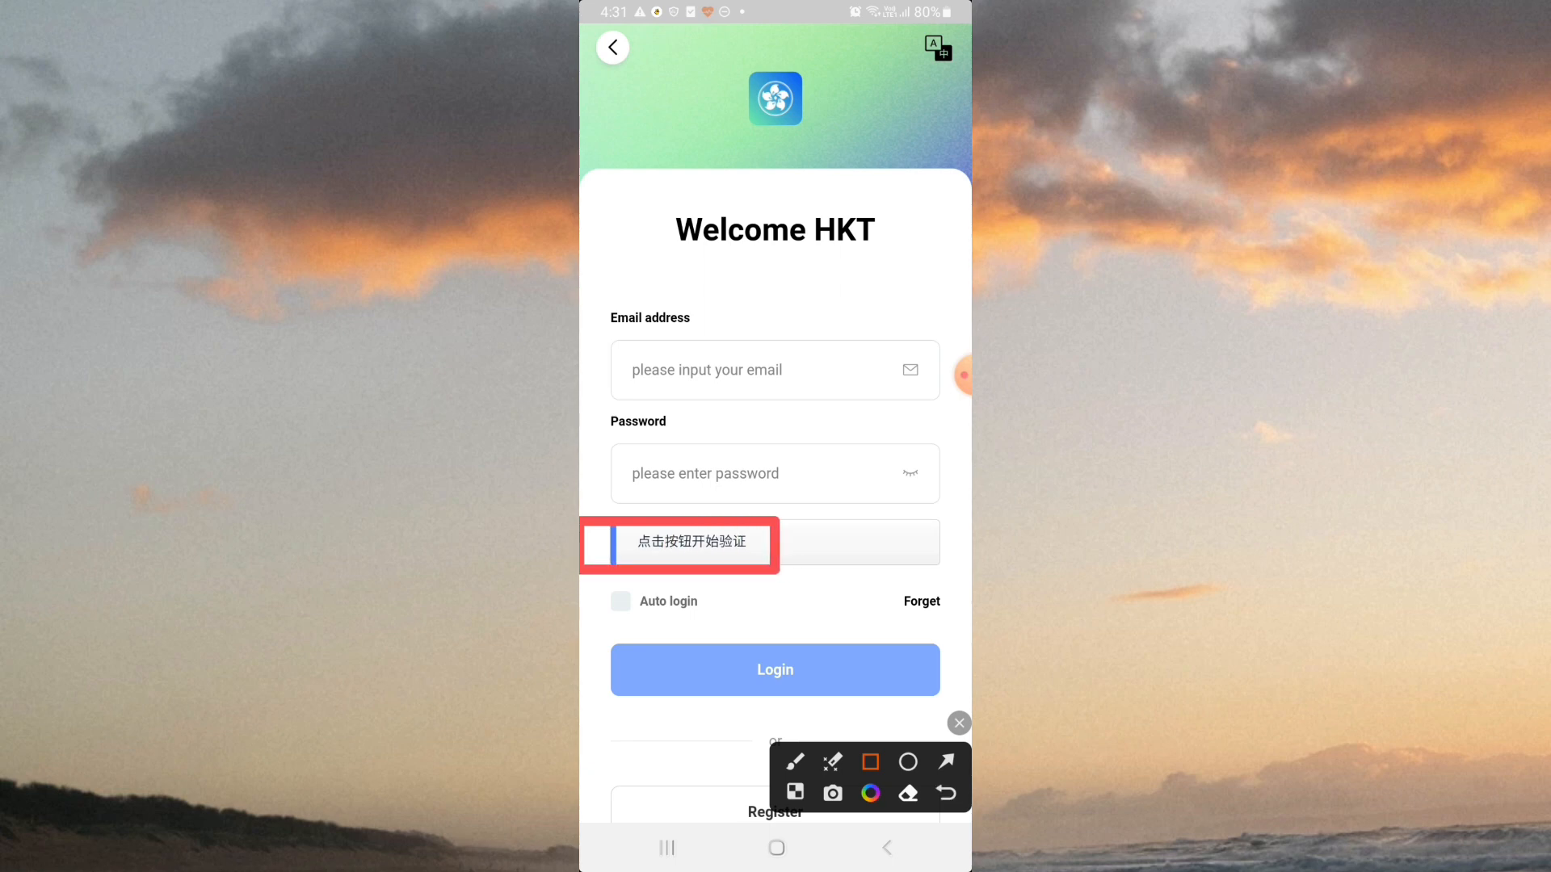
drag(592, 577, 642, 623)
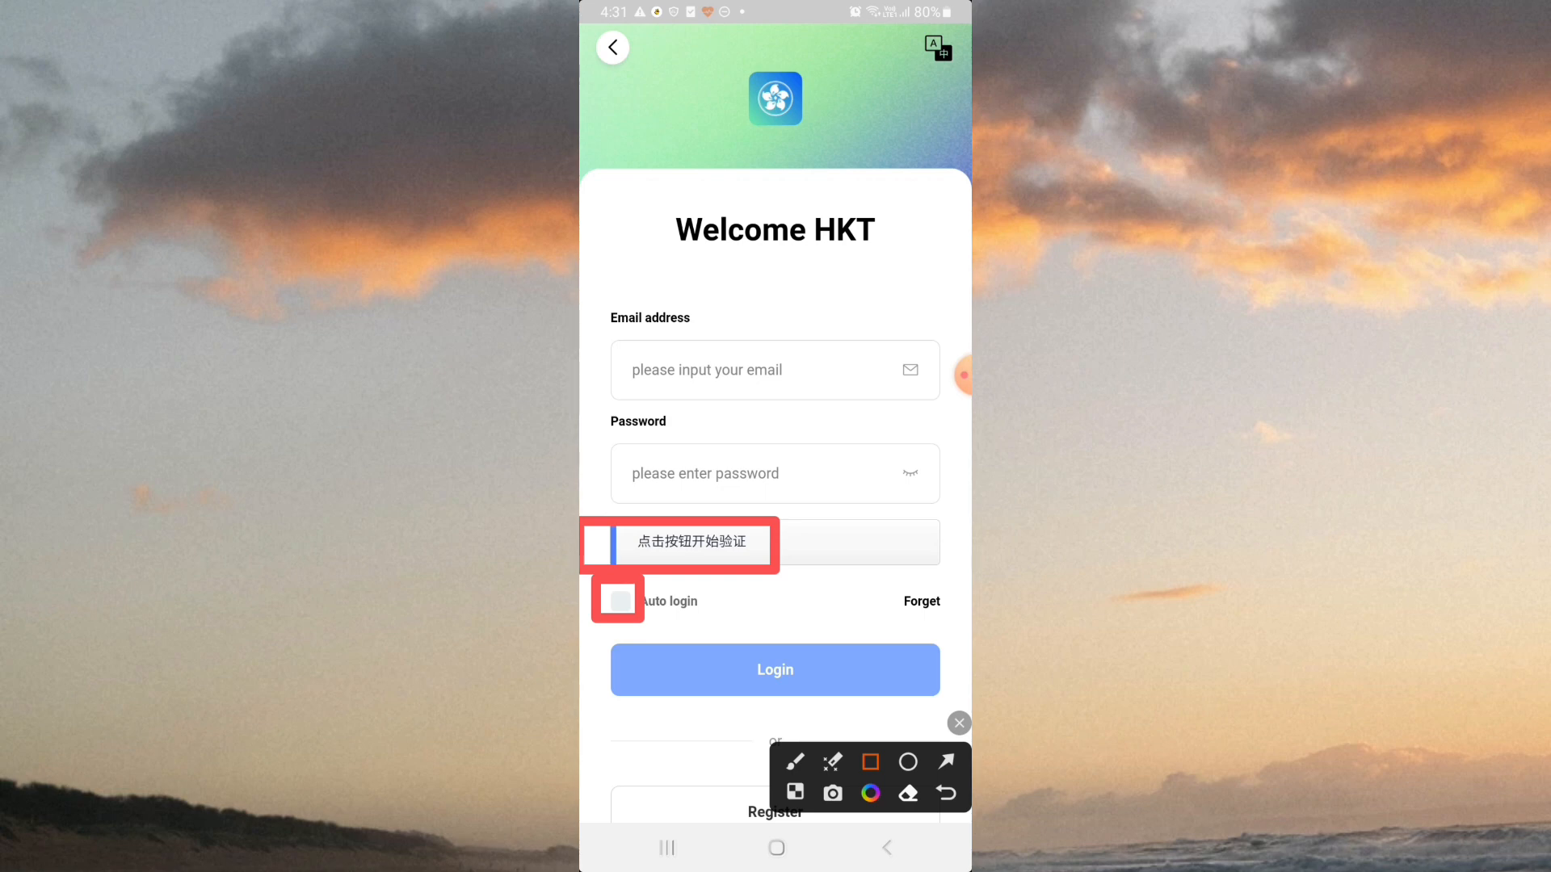
drag(787, 669, 795, 676)
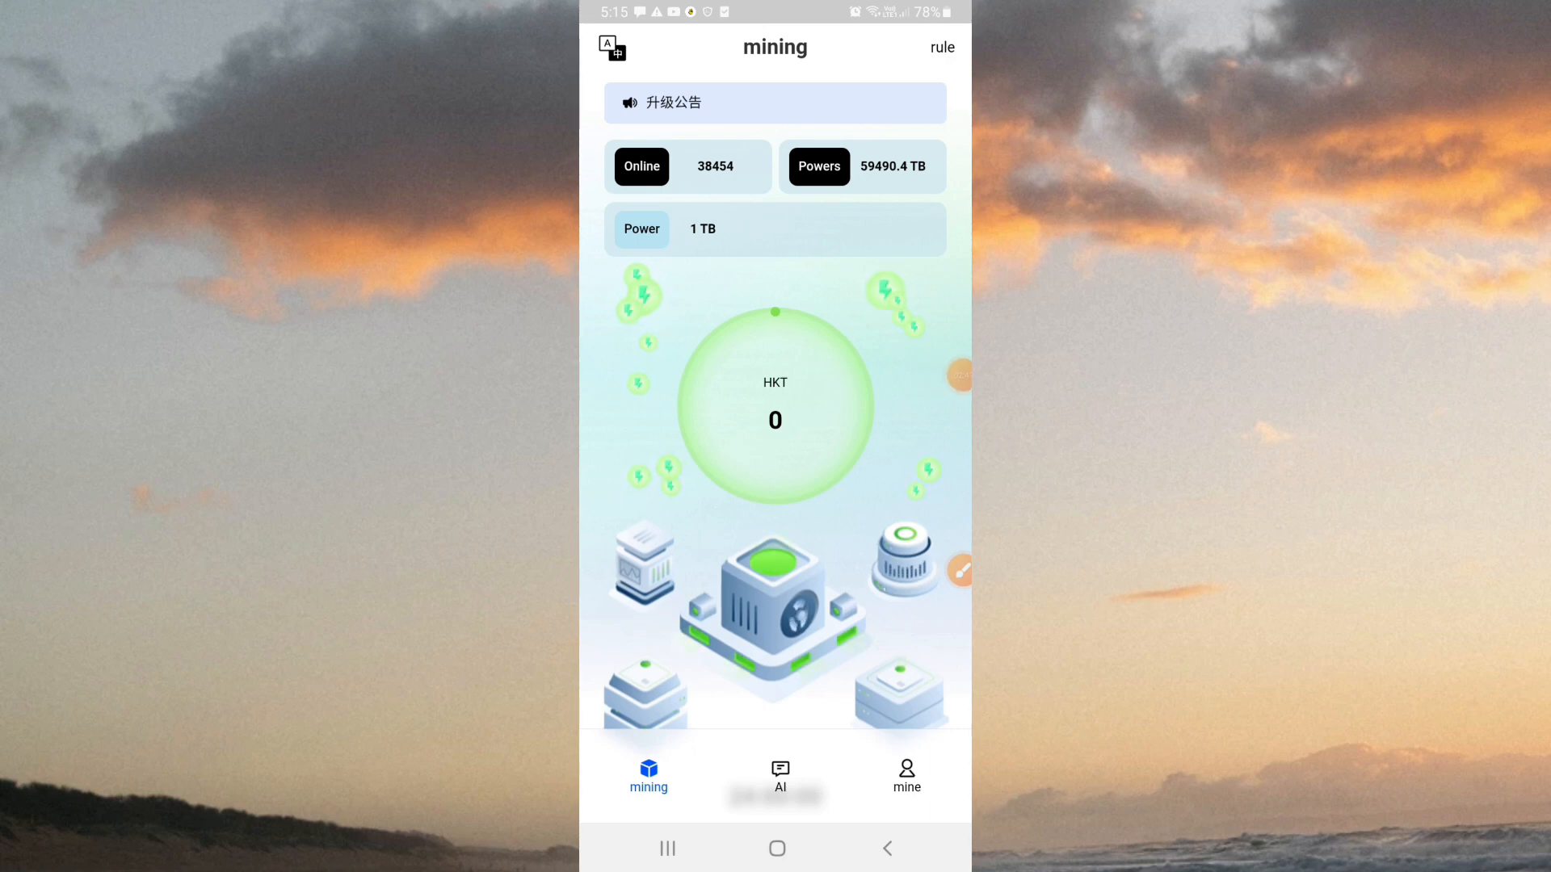
scroll(776, 436, down, 3)
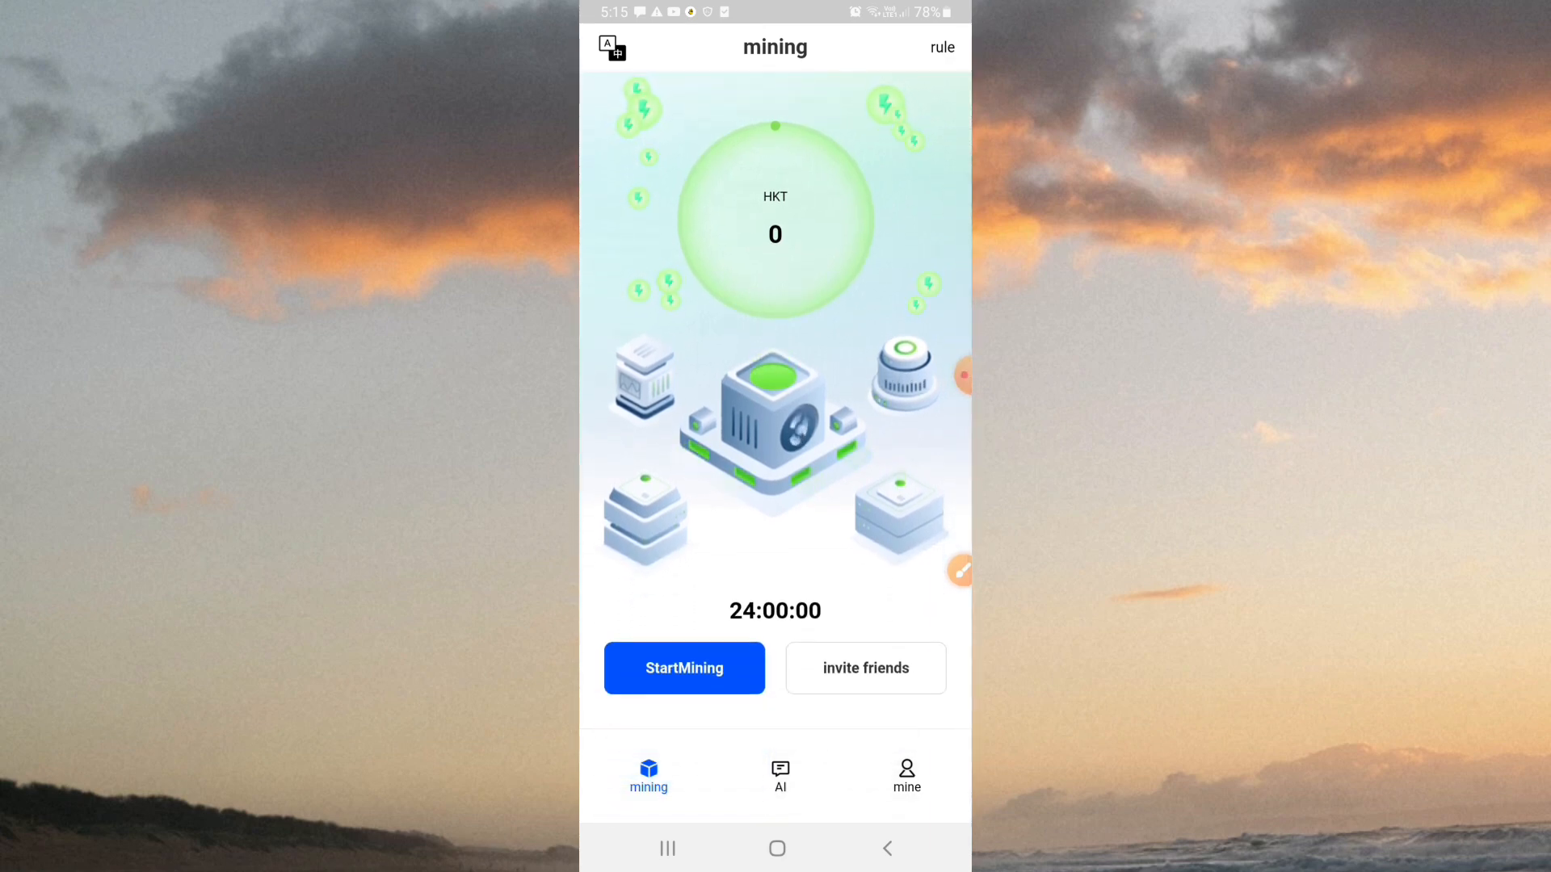
Start mining HKT so the 24-hour countdown runs, then show the mine profile tab.
click(955, 570)
click(870, 762)
drag(598, 624, 753, 716)
click(957, 723)
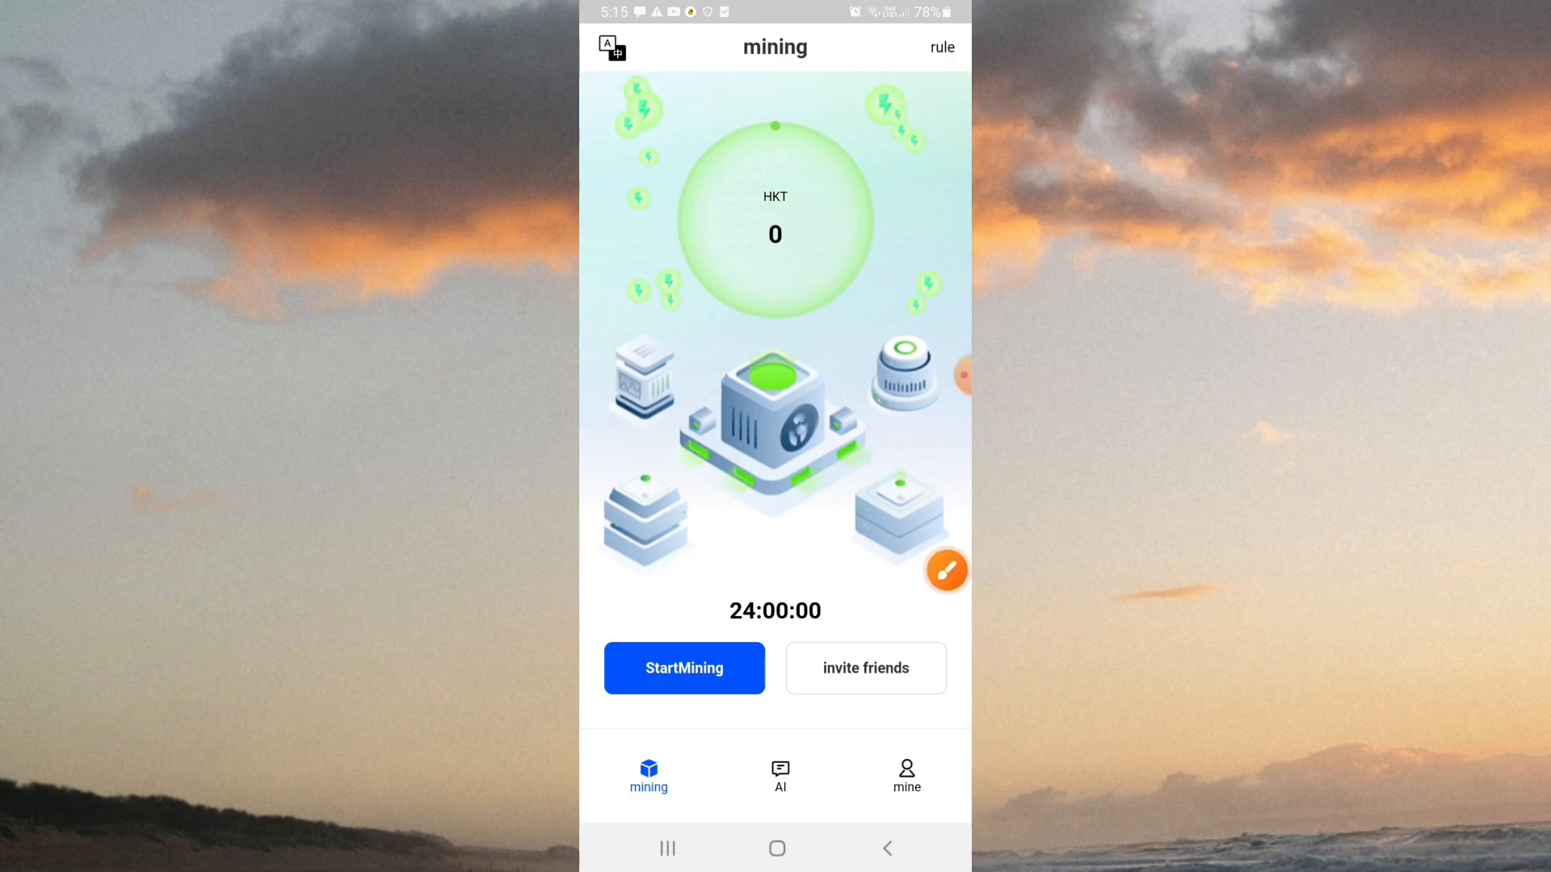
click(685, 668)
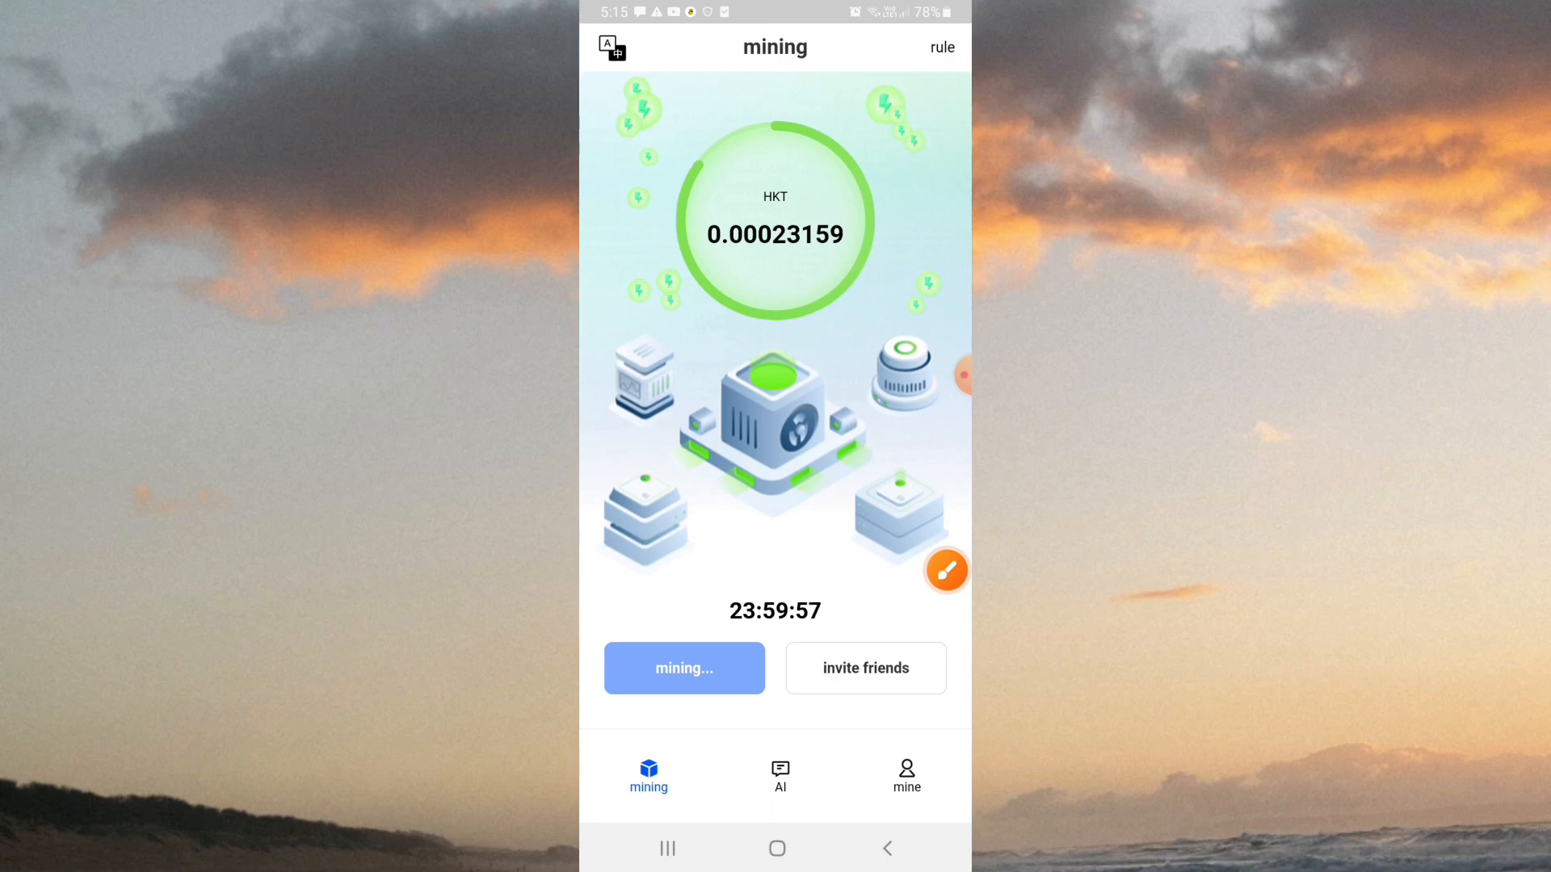
drag(776, 364, 776, 436)
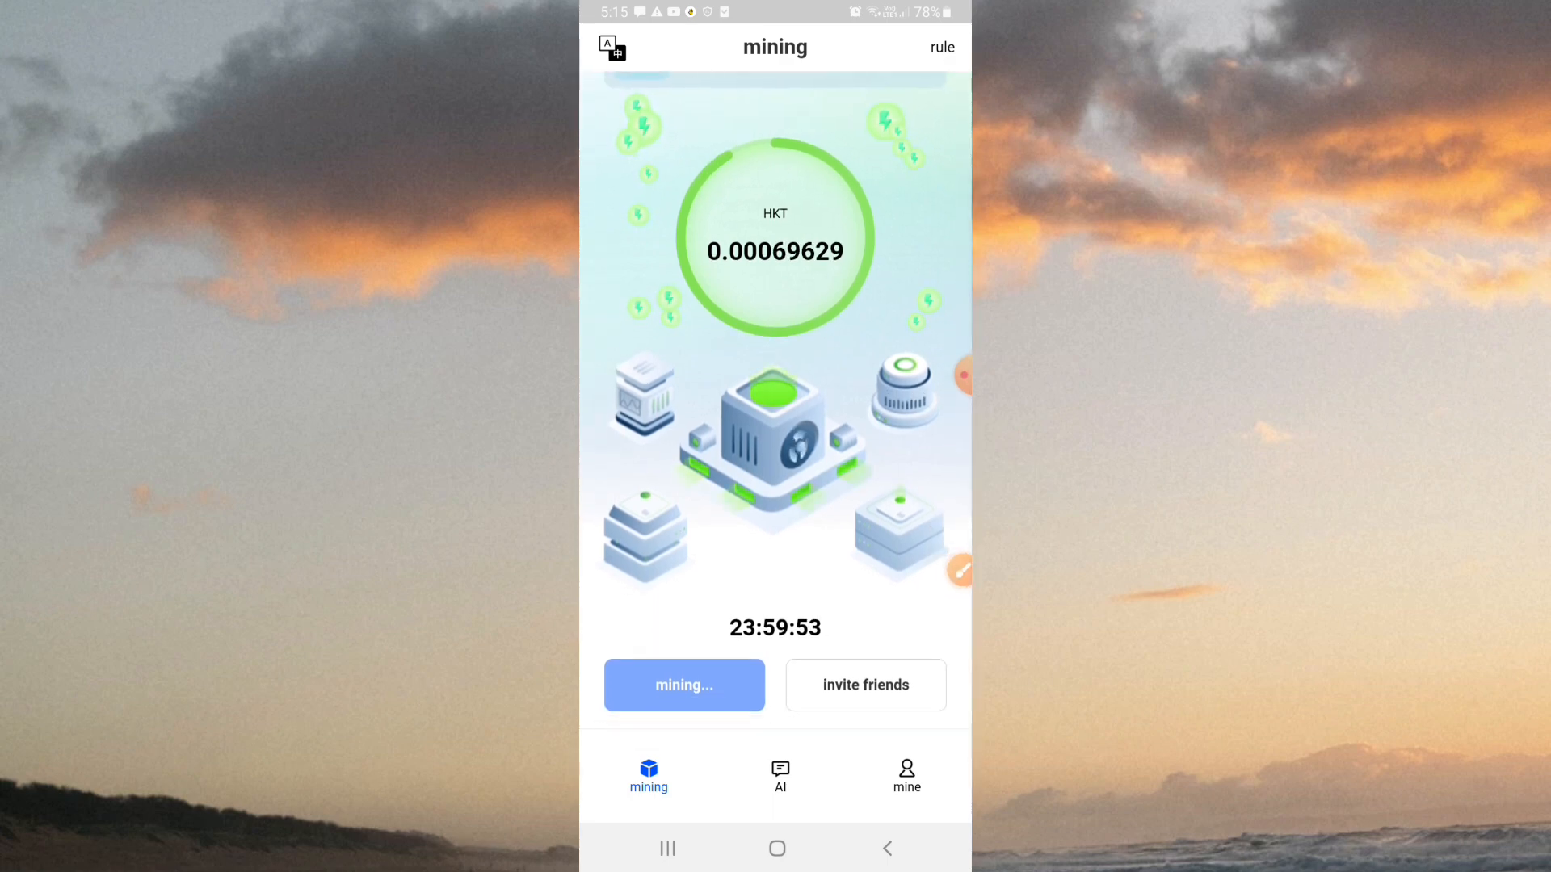
click(961, 377)
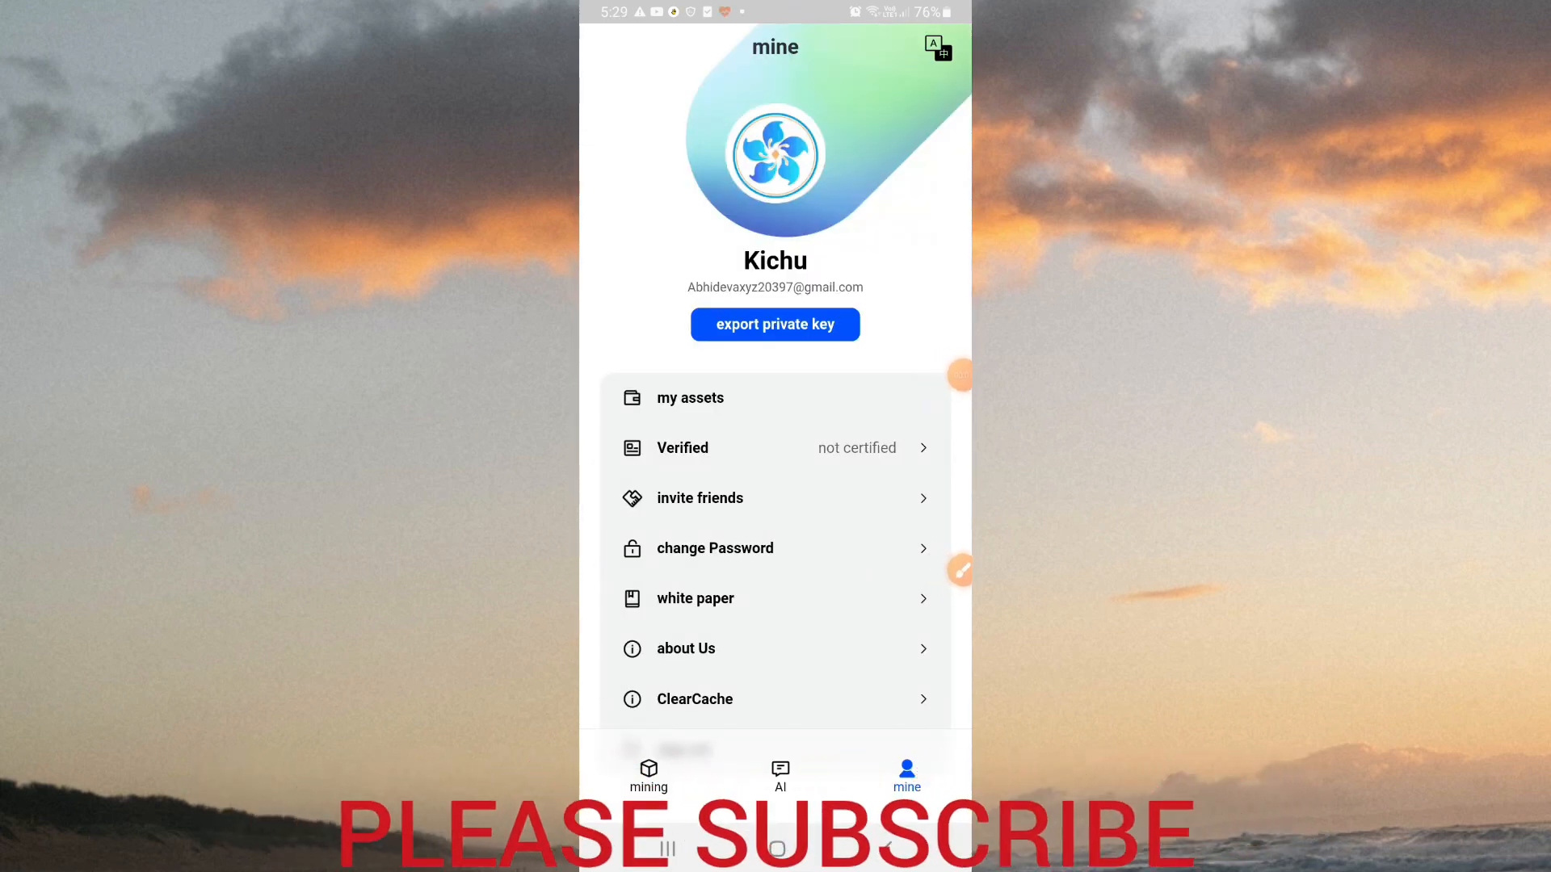
Highlight and open the 'Verified – not certified' row to reach the identity-authentication form.
click(946, 569)
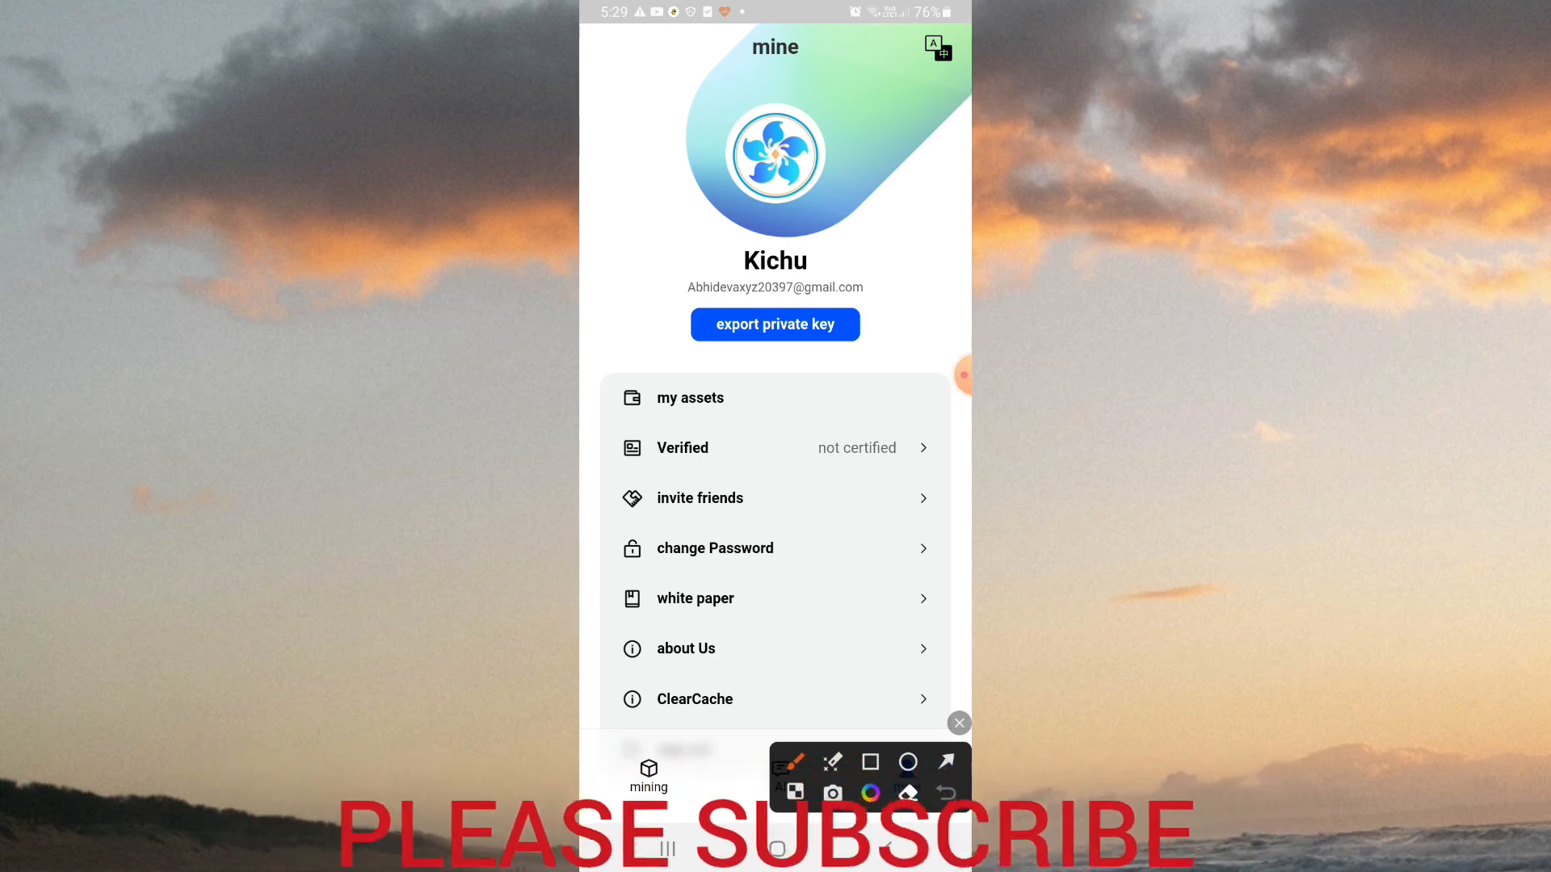
click(871, 772)
drag(602, 427, 935, 473)
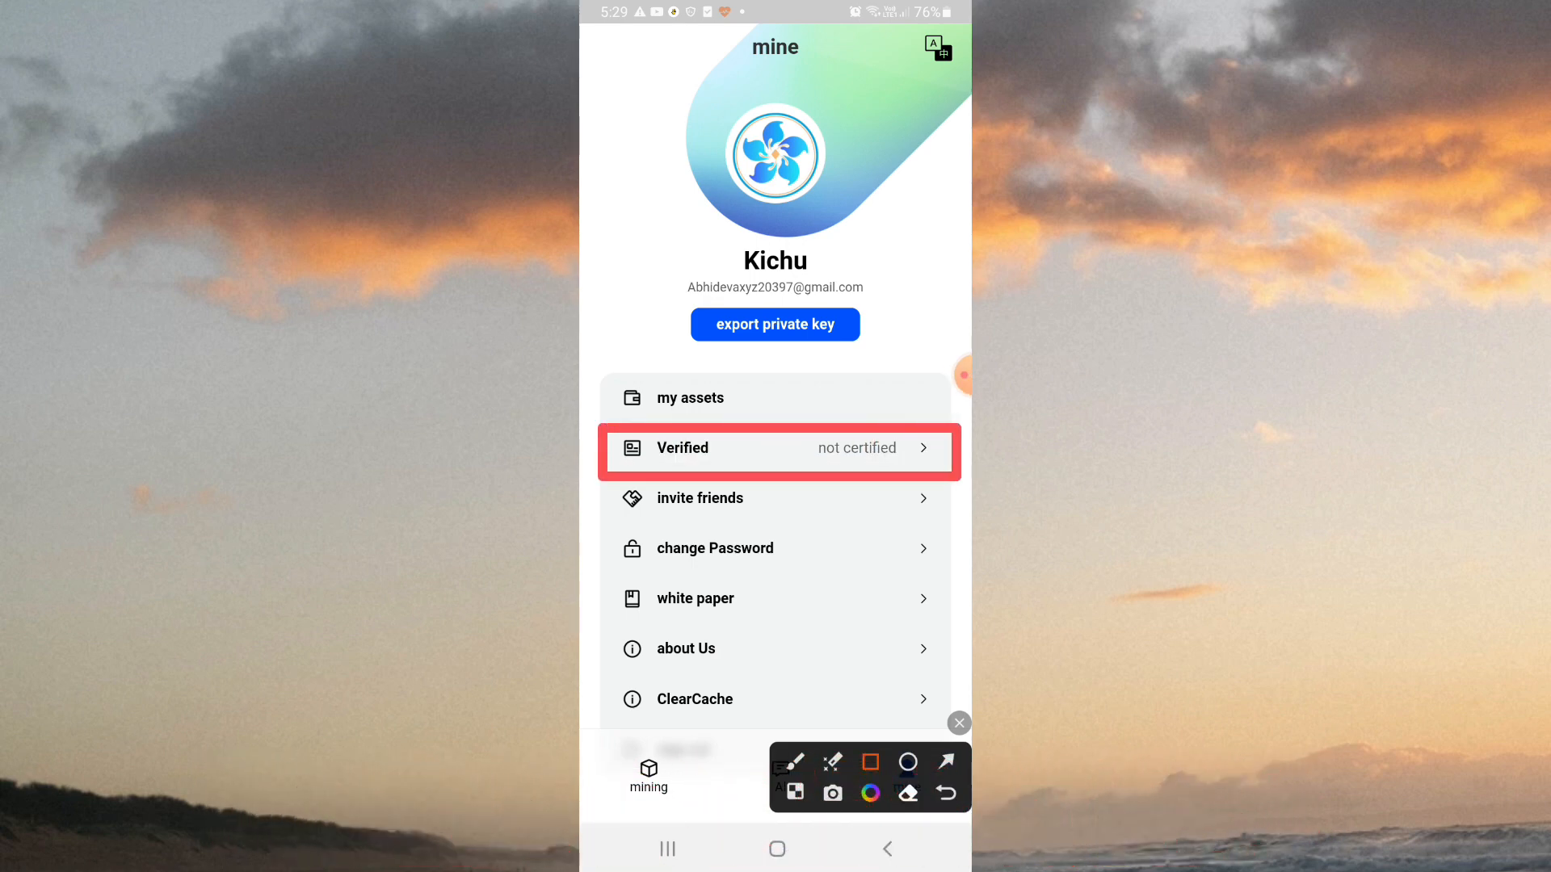
click(959, 723)
click(776, 448)
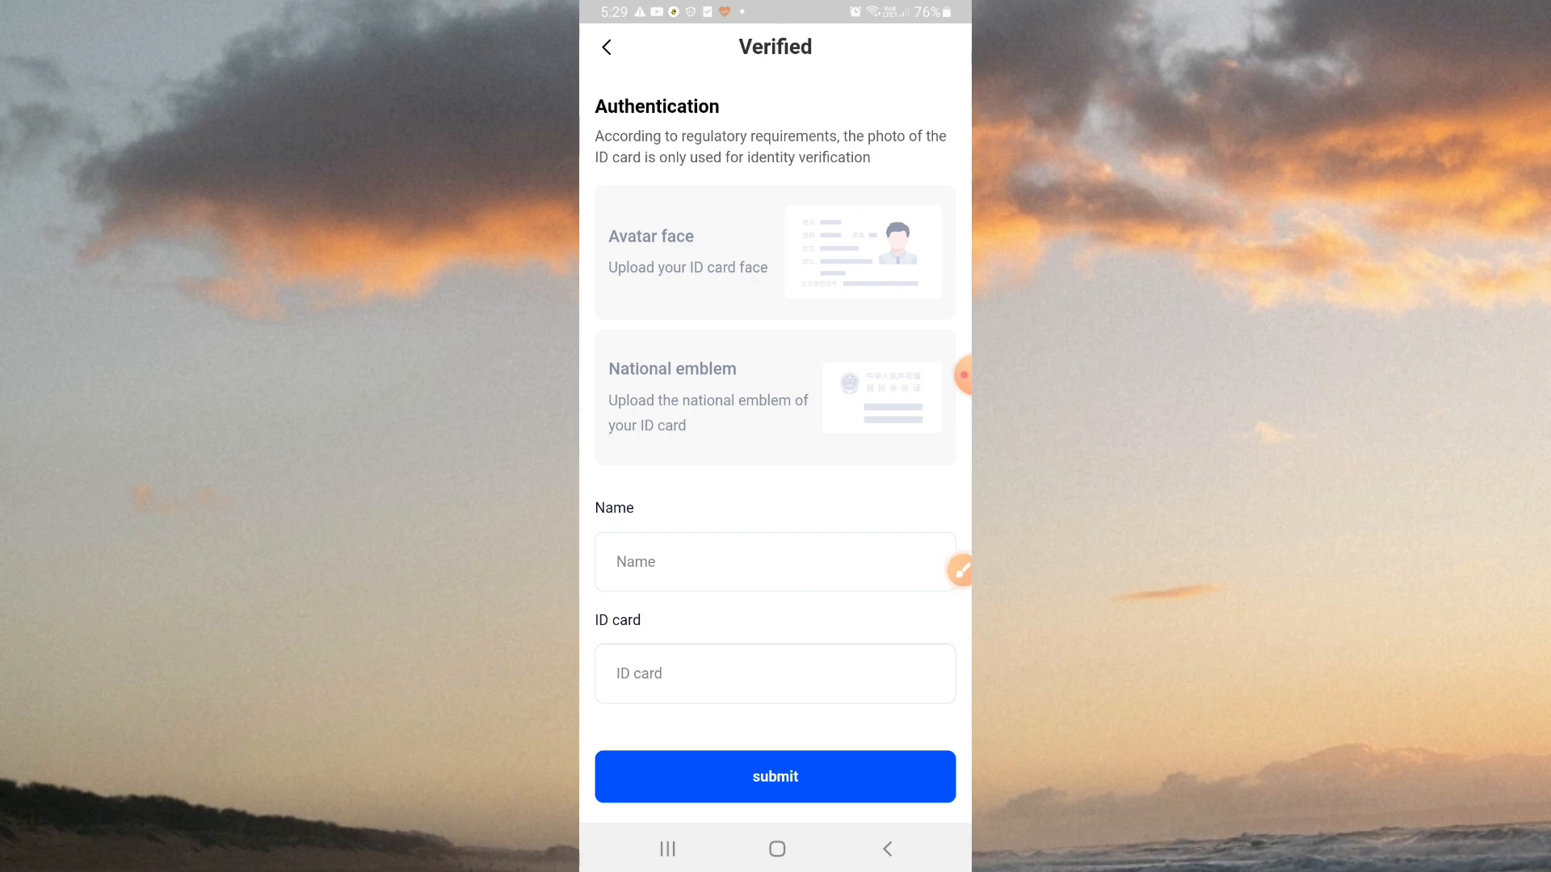
click(862, 252)
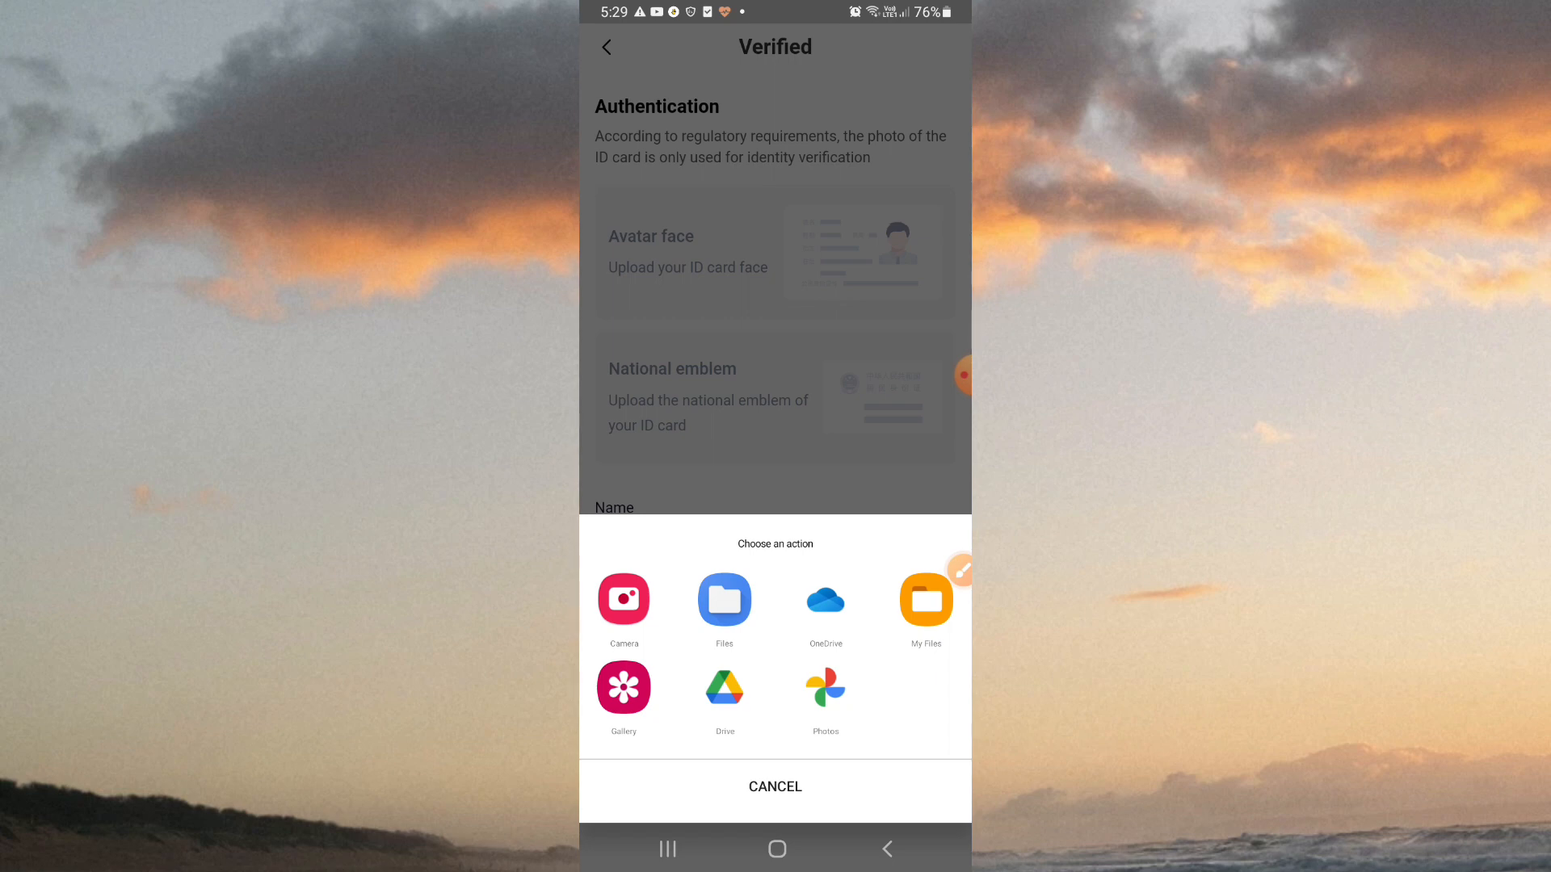
key(Escape)
key(Escape)
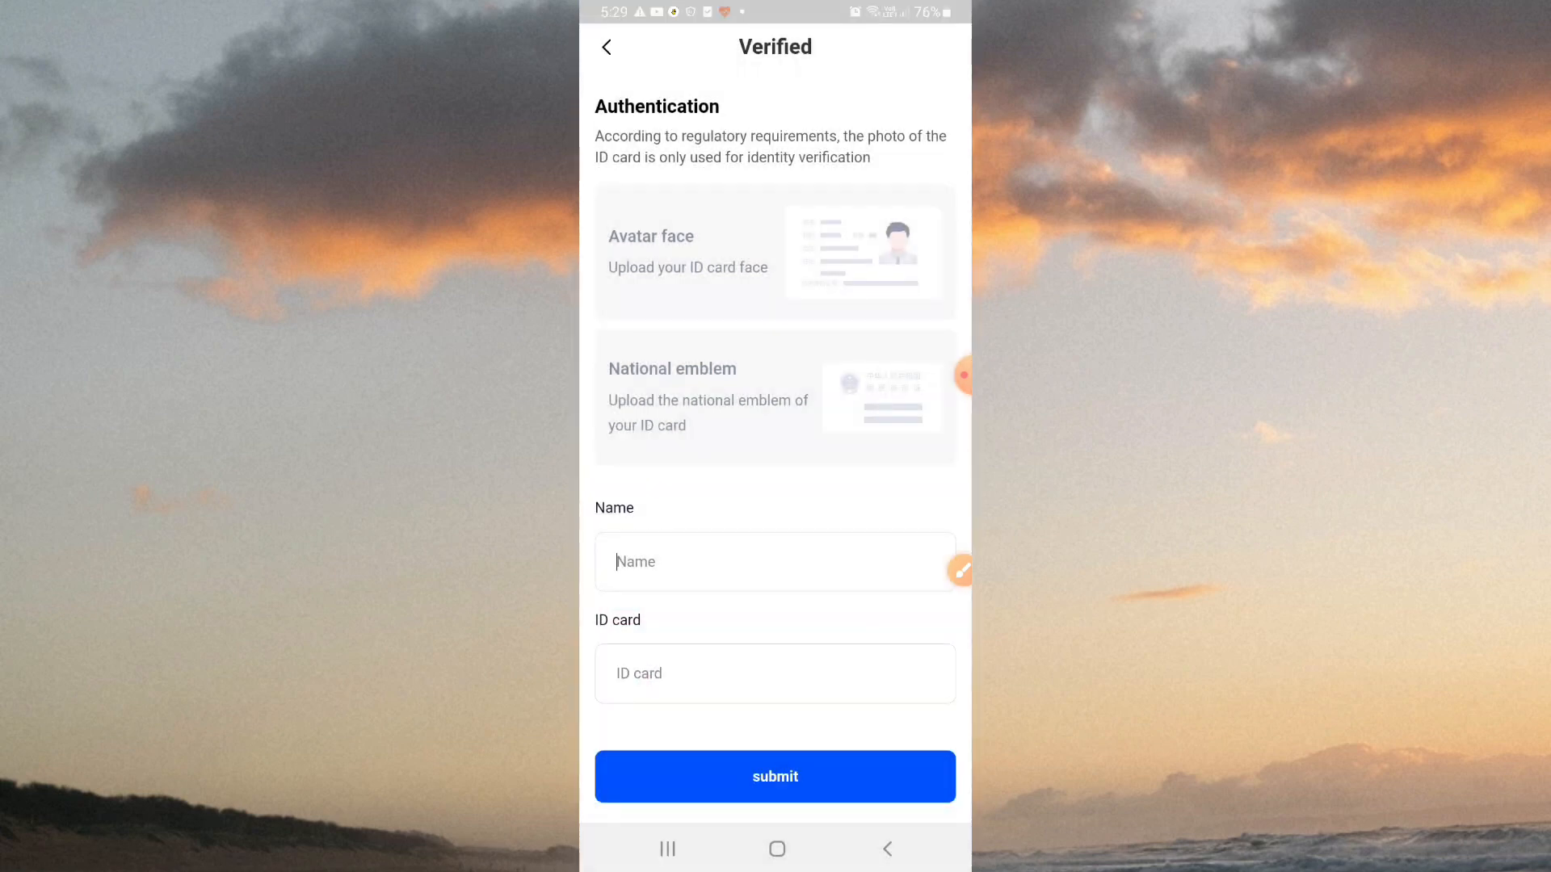
Point out the Name field, ID card field and submit button on the Verified form.
click(775, 674)
click(957, 570)
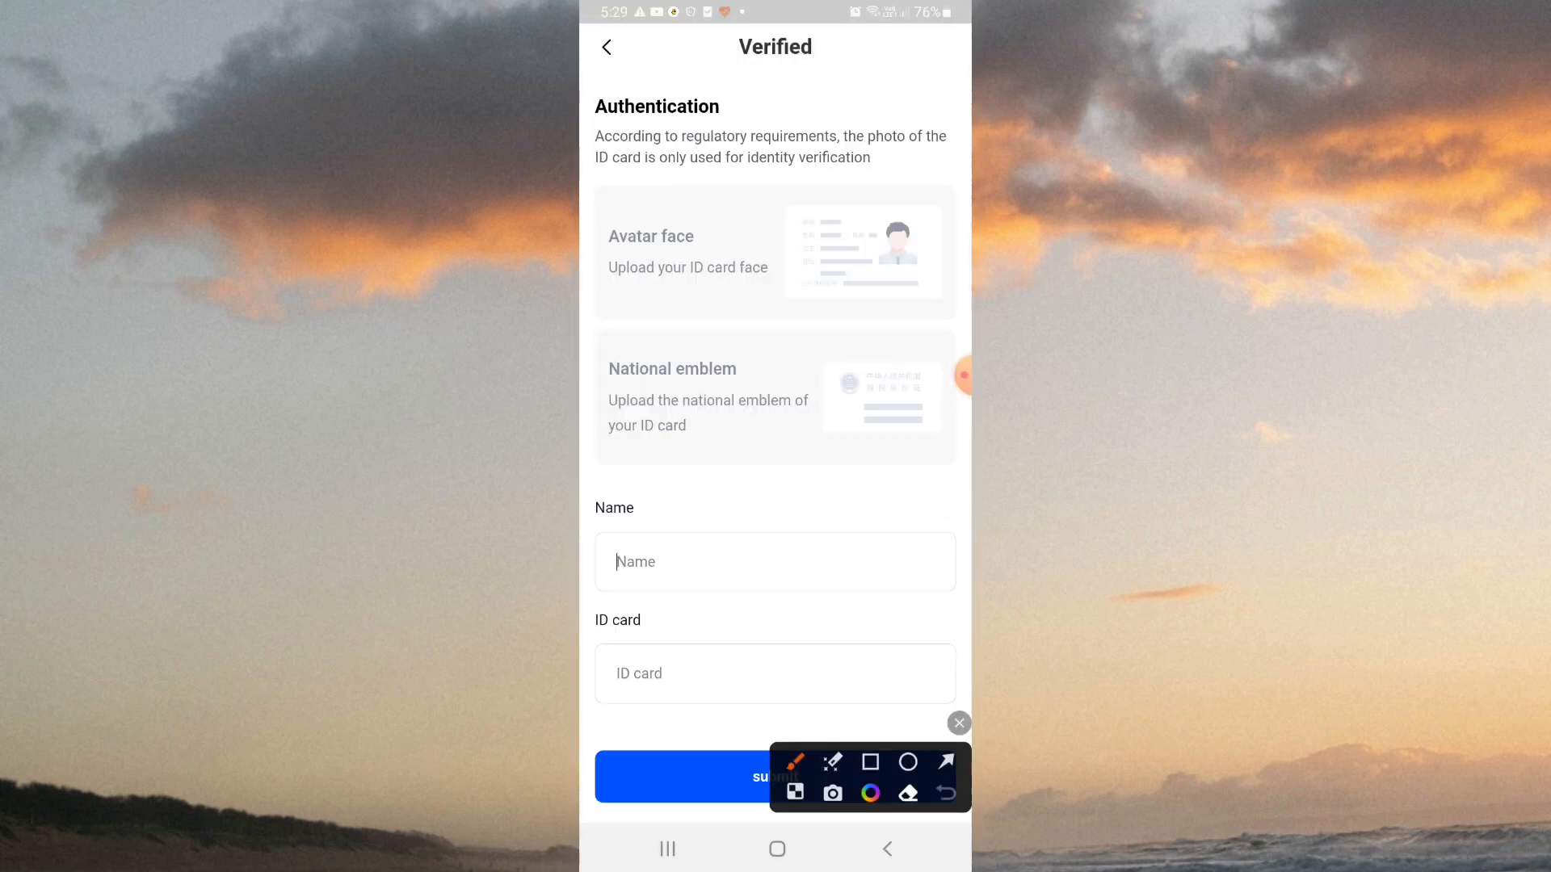
click(945, 762)
drag(848, 484, 735, 533)
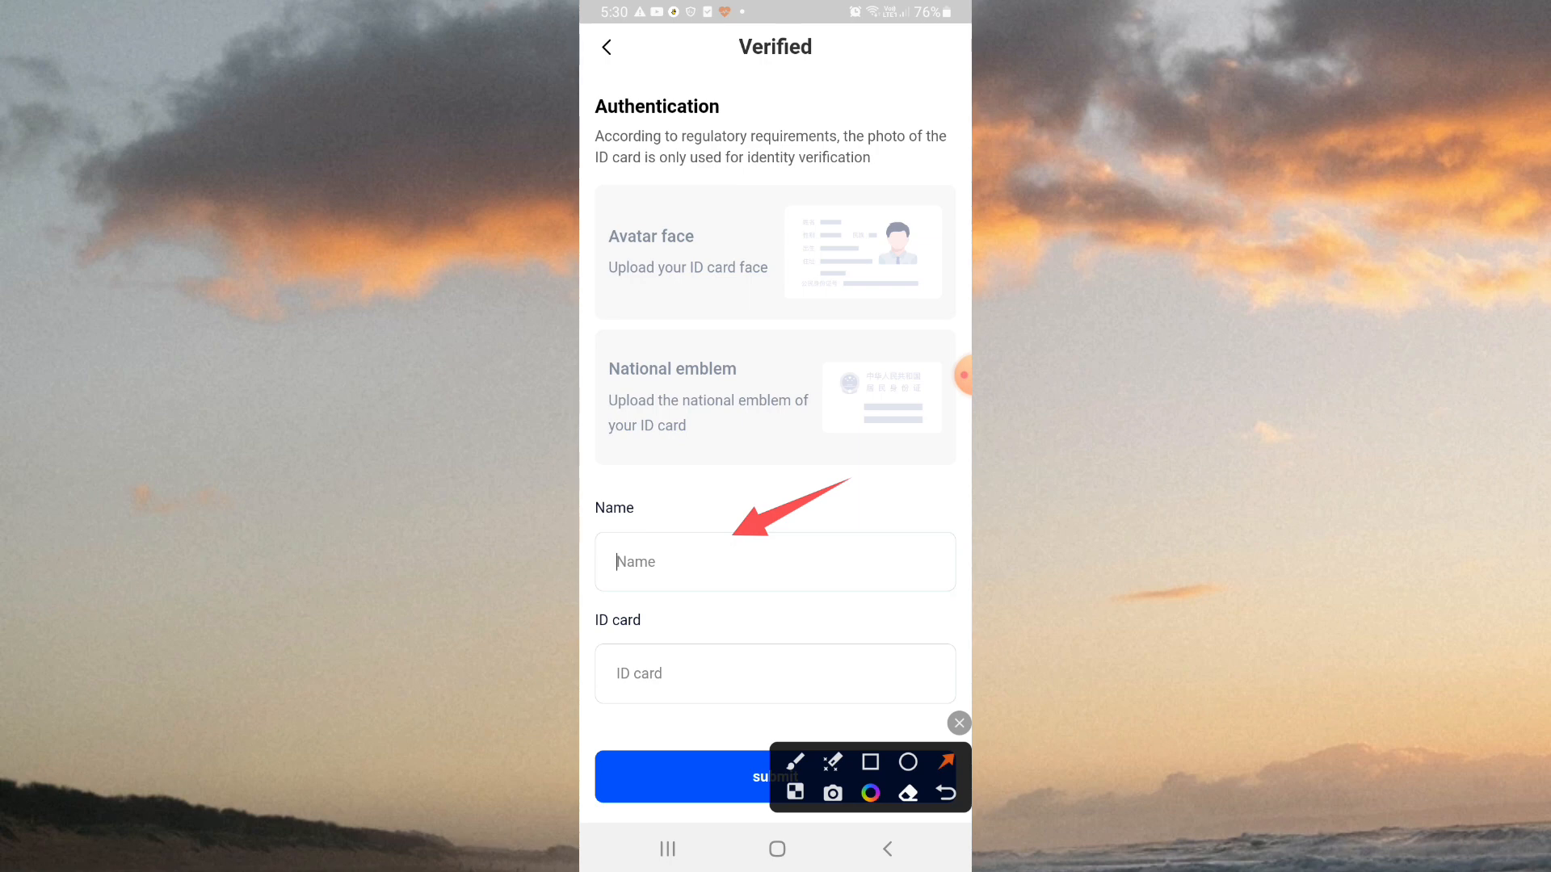
drag(800, 624, 660, 674)
drag(869, 776, 870, 617)
drag(703, 679, 749, 743)
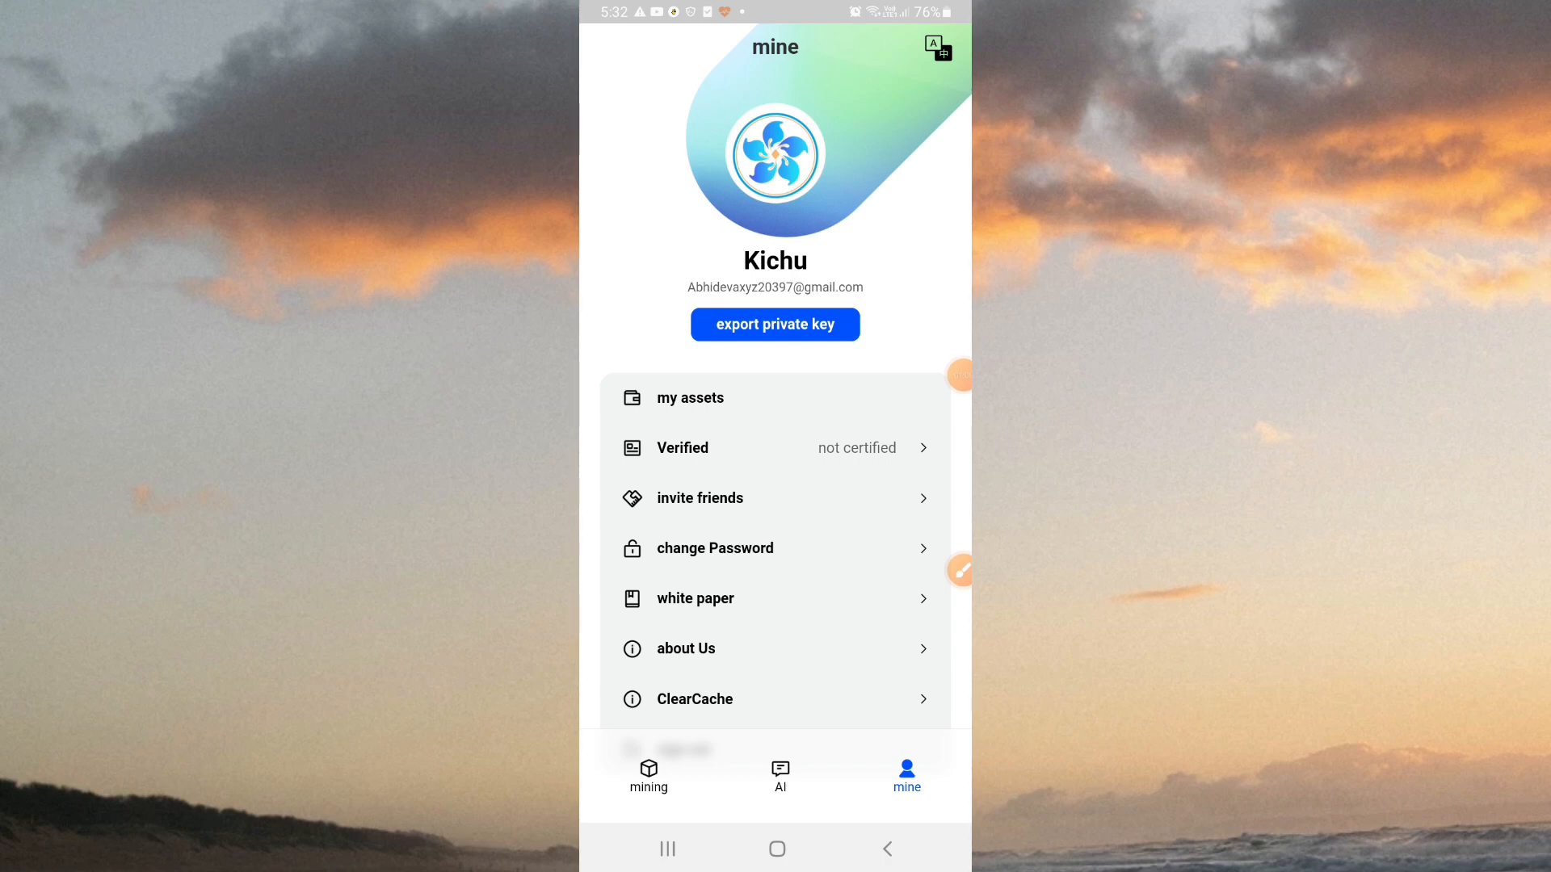
Switch back to the mining tab, where the balance reads about 0.1142 HKT.
click(648, 775)
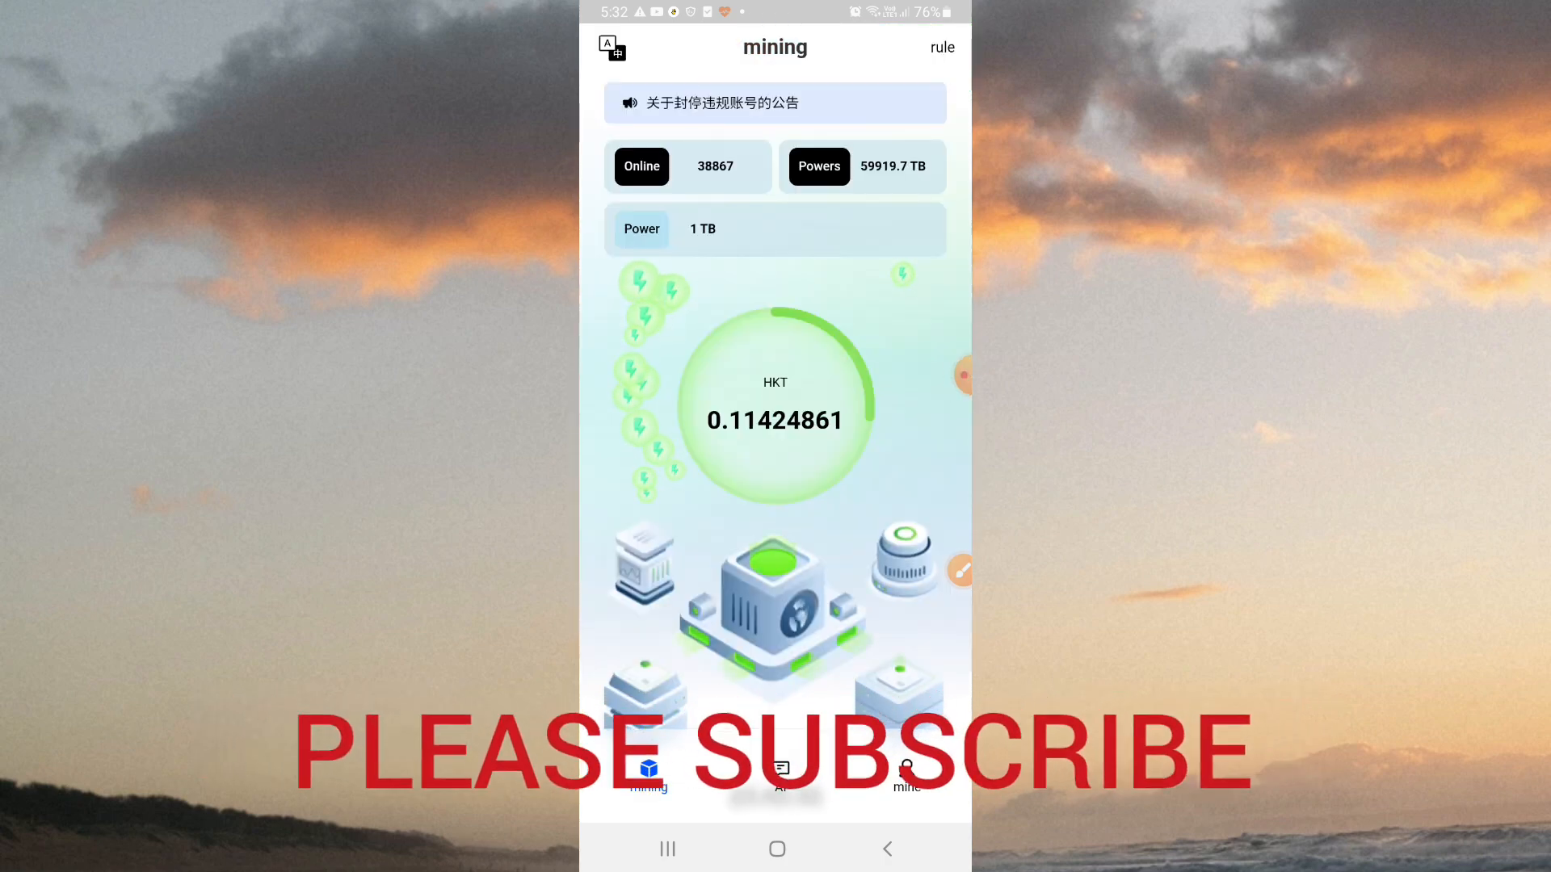